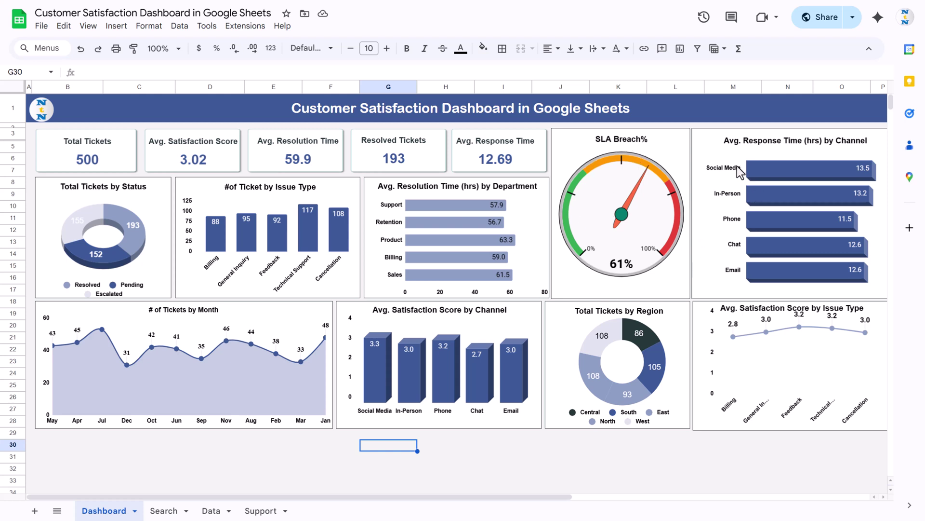
Scroll over the dashboard charts, then go to the Search sheet showing 112 'sale' matches
{"action": "scroll", "coordinate": [739, 166], "scroll_direction": "right", "scroll_amount": 2}
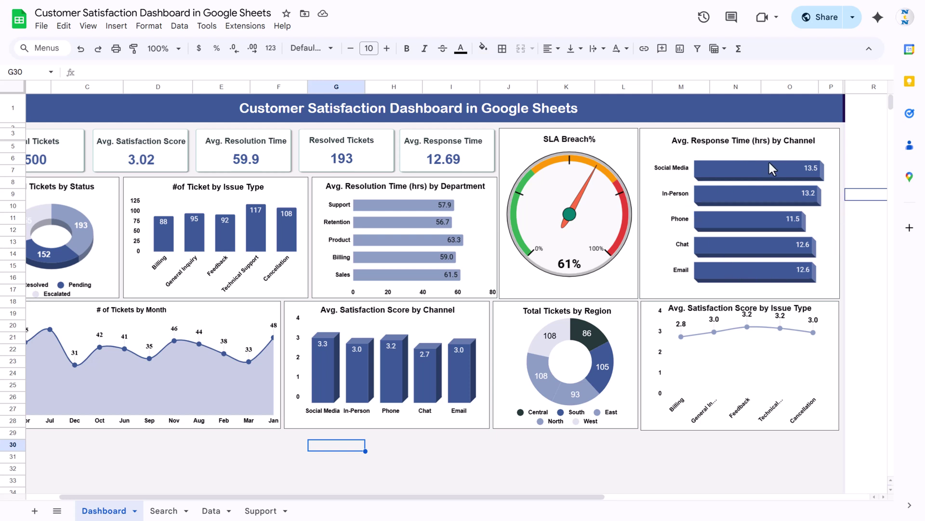
{"action": "scroll", "coordinate": [662, 213], "scroll_direction": "left", "scroll_amount": 2}
{"action": "scroll", "coordinate": [662, 213], "scroll_direction": "down", "scroll_amount": 1}
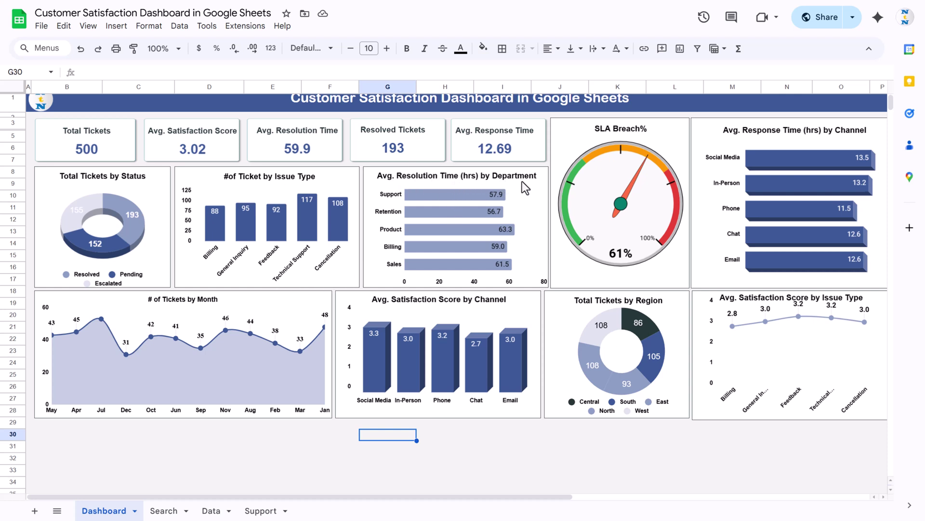
{"action": "scroll", "coordinate": [313, 332], "scroll_direction": "down", "scroll_amount": 3}
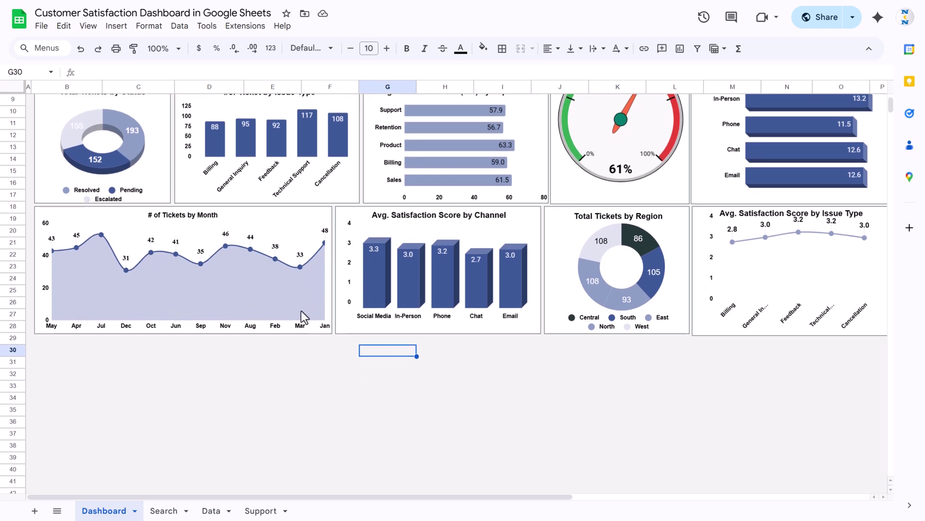
{"action": "scroll", "coordinate": [298, 311], "scroll_direction": "right", "scroll_amount": 3}
{"action": "scroll", "coordinate": [299, 310], "scroll_direction": "up", "scroll_amount": 1}
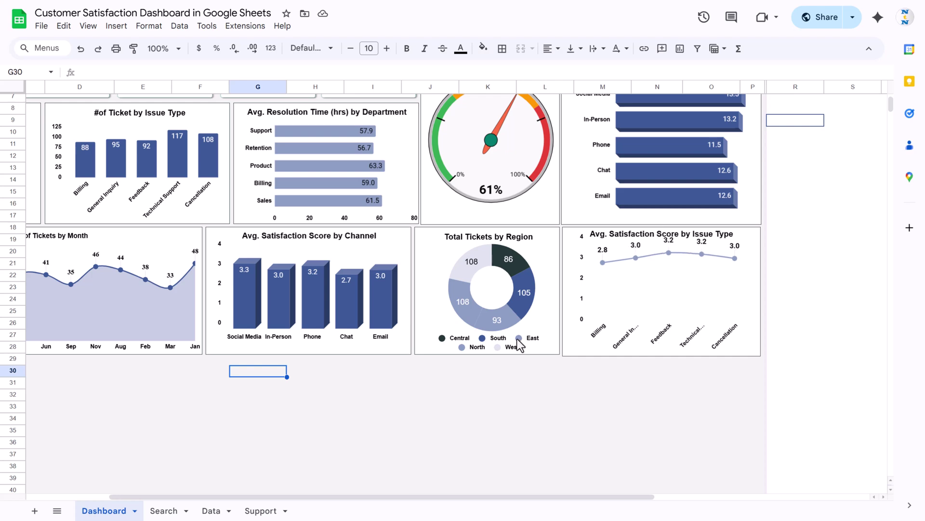
{"action": "scroll", "coordinate": [400, 308], "scroll_direction": "left", "scroll_amount": 3}
{"action": "scroll", "coordinate": [303, 253], "scroll_direction": "up", "scroll_amount": 3}
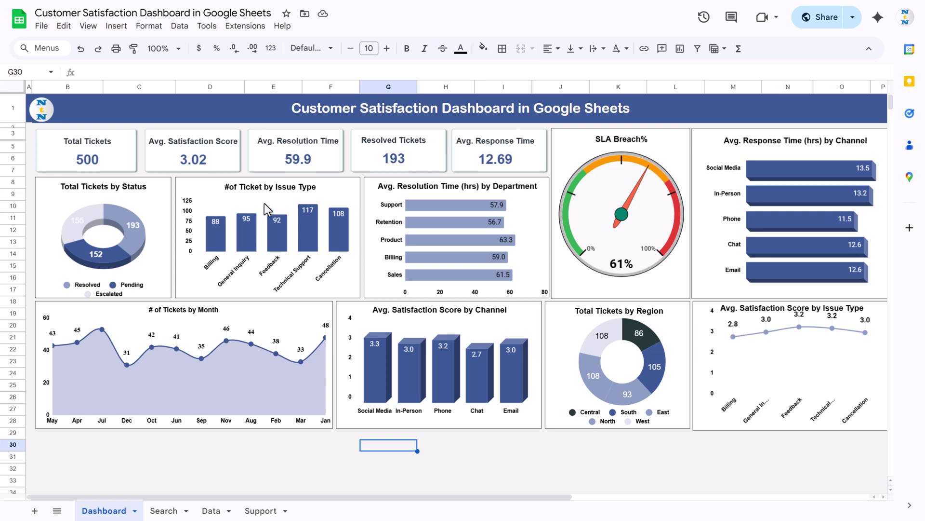
{"action": "left_click", "coordinate": [163, 510]}
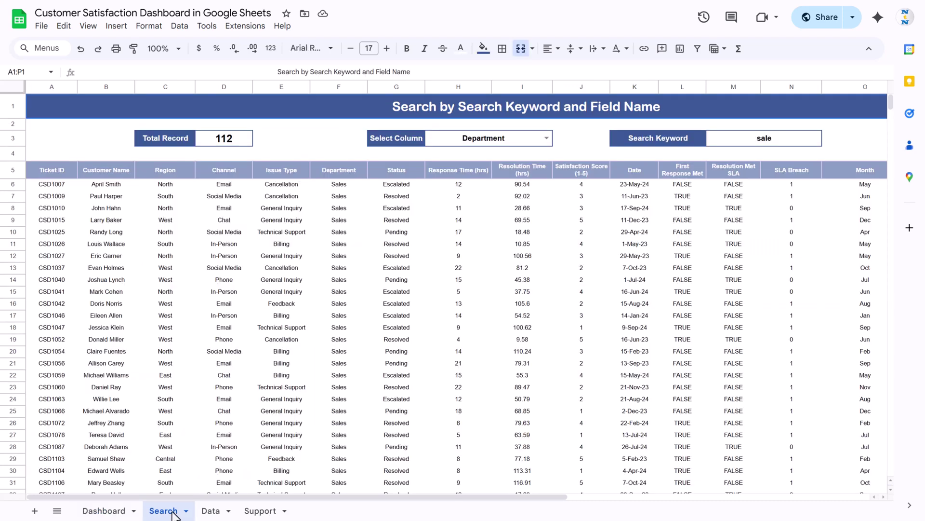
Review the Status and Response Time (hrs) columns and keep Department as the search field
{"action": "left_click", "coordinate": [377, 171]}
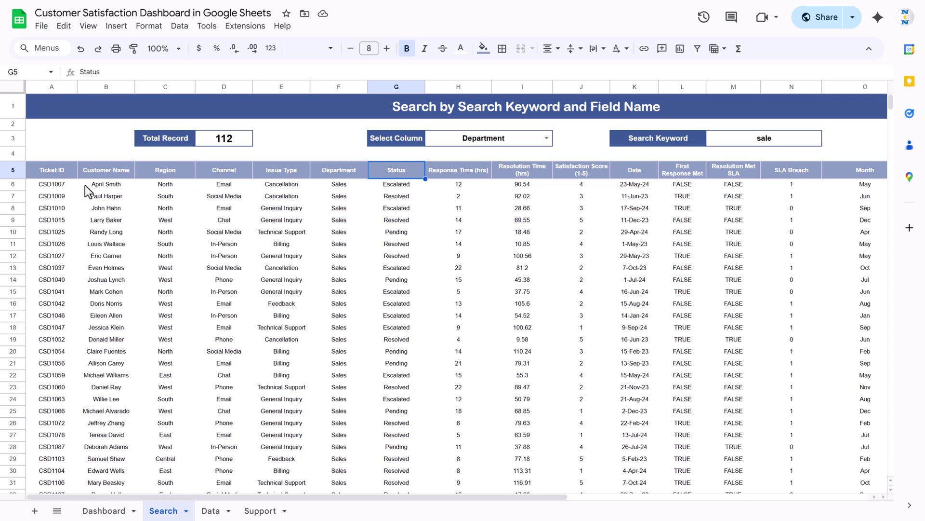
{"action": "left_click", "coordinate": [442, 175]}
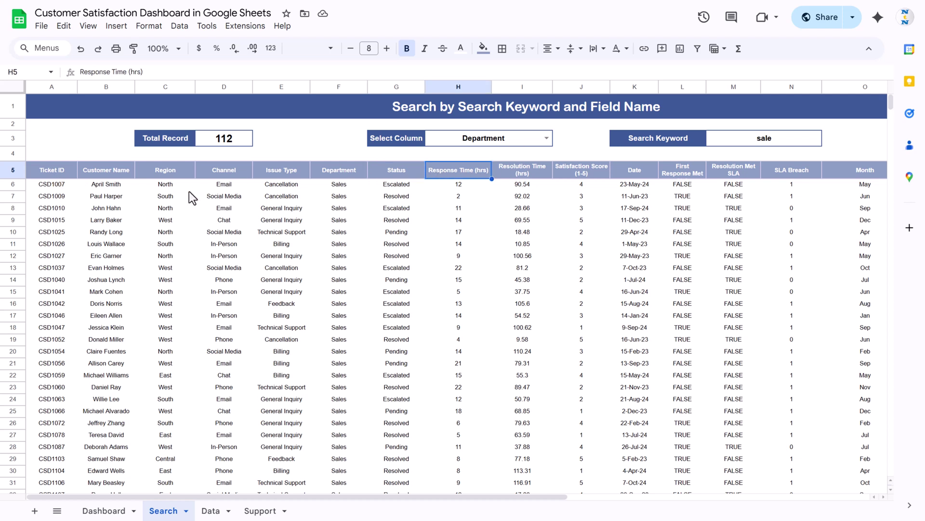
{"action": "left_click", "coordinate": [547, 139]}
{"action": "left_click", "coordinate": [454, 234]}
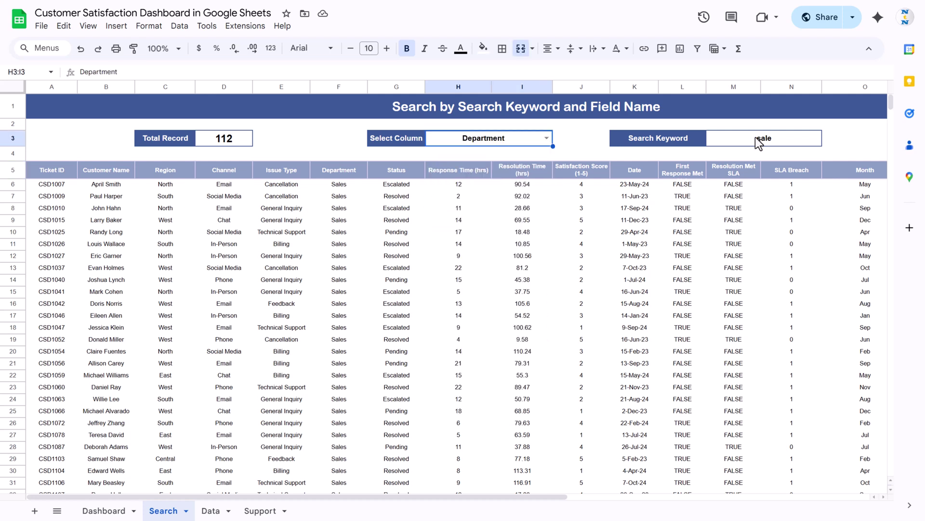
Highlight the Sales entries matched under Department for the keyword 'sale'
{"action": "left_click", "coordinate": [763, 144]}
{"action": "left_click_drag", "start_coordinate": [341, 189], "coordinate": [340, 368]}
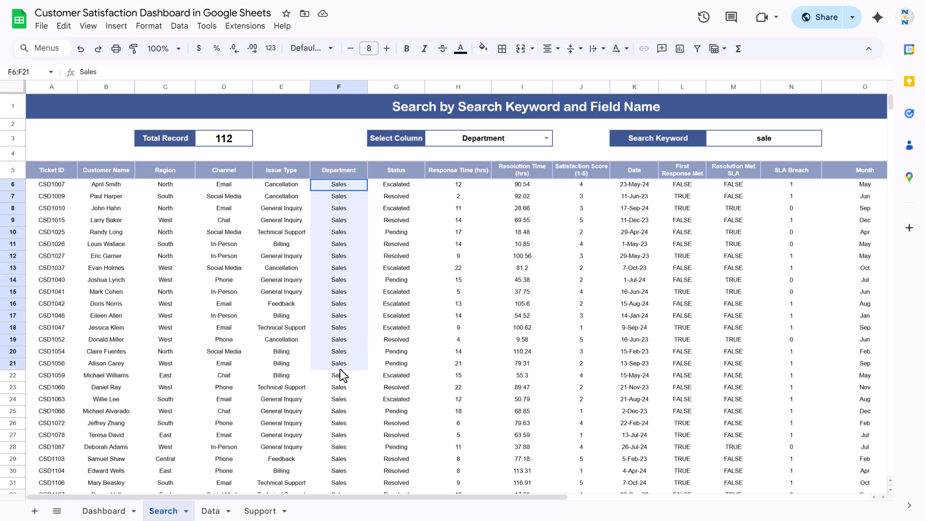
{"action": "left_click", "coordinate": [767, 142]}
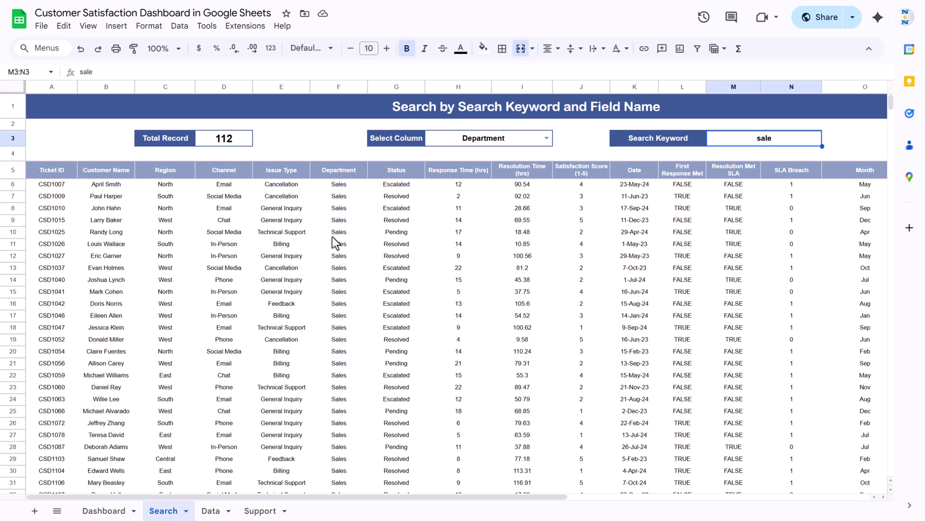
{"action": "left_click_drag", "start_coordinate": [340, 191], "coordinate": [344, 306]}
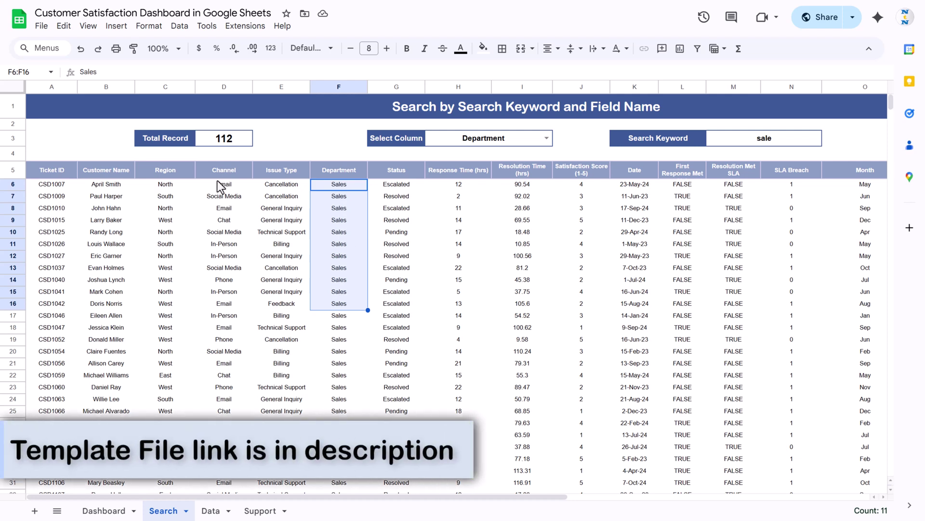
Review the Channel, Total Record and Issue Type headers, then delete the 'sale' keyword
{"action": "left_click", "coordinate": [213, 166]}
{"action": "left_click", "coordinate": [172, 140]}
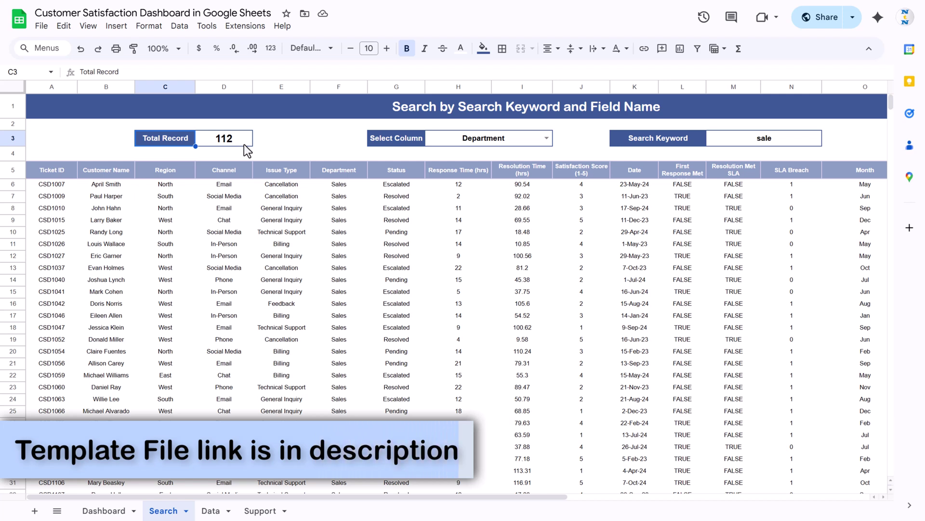
{"action": "left_click", "coordinate": [282, 168]}
{"action": "left_click", "coordinate": [785, 138]}
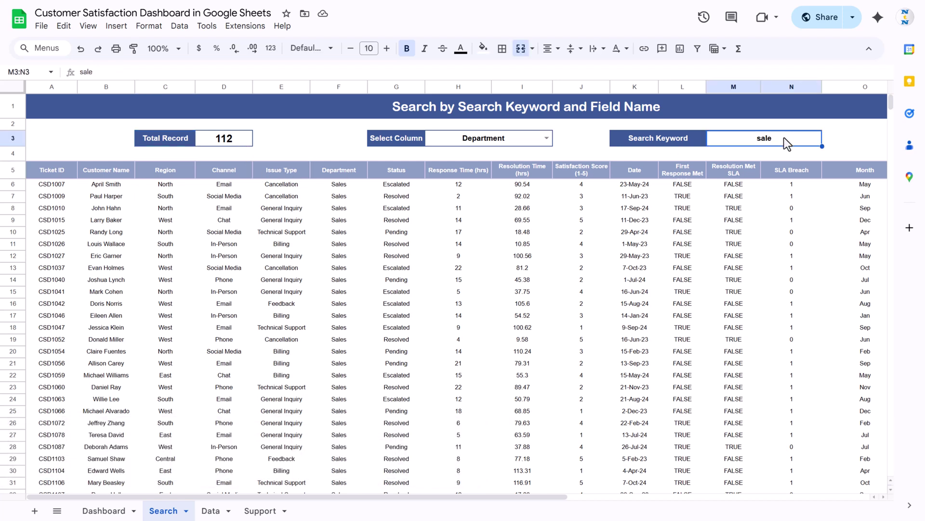
{"action": "key", "text": "Delete"}
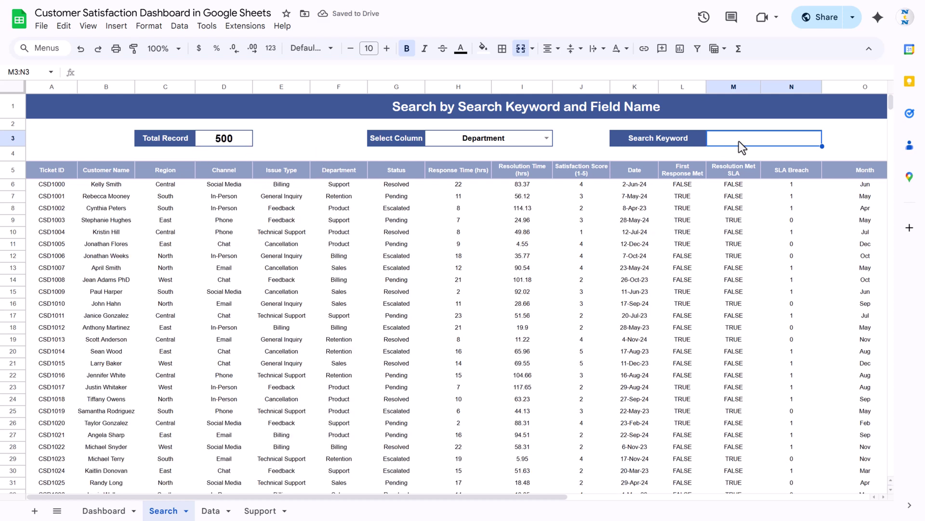
Search for 'support', then switch the search column to Channel with keyword 'email'
{"action": "type", "text": "support"}
{"action": "key", "text": "Return"}
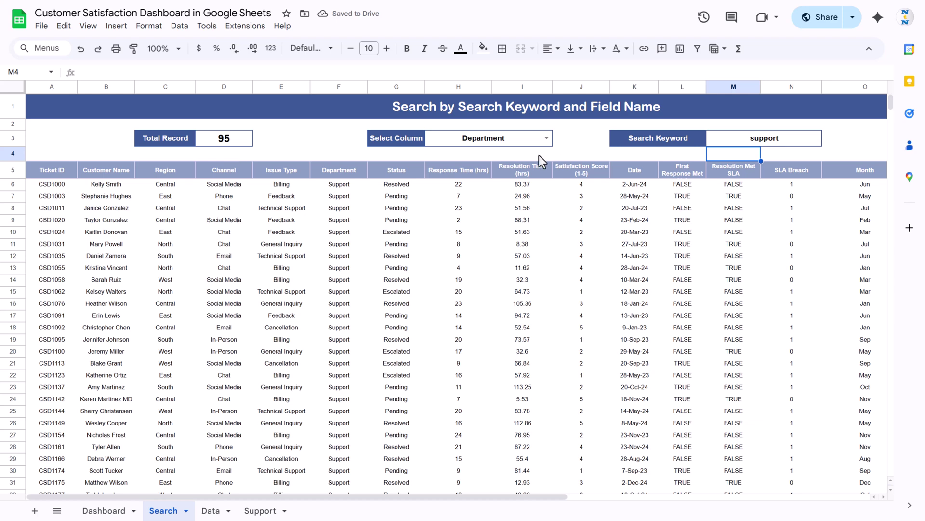
{"action": "left_click", "coordinate": [546, 139]}
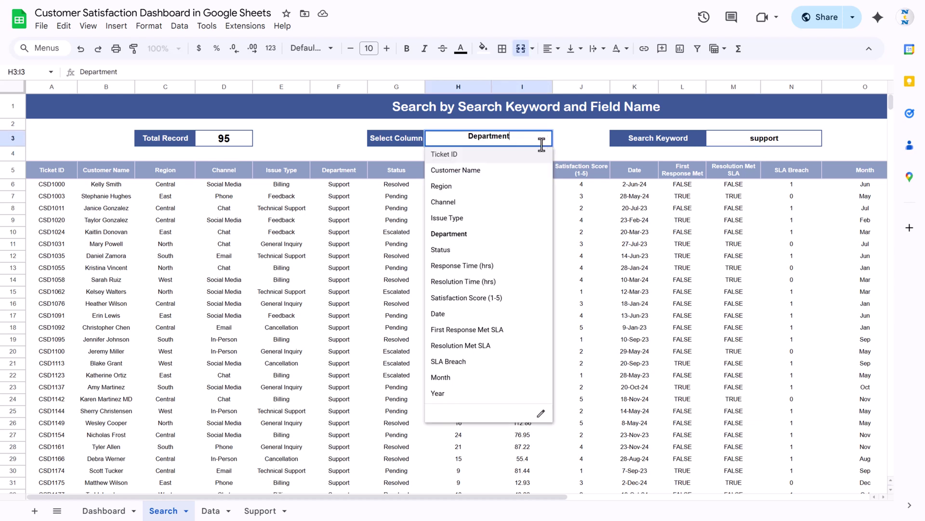
{"action": "left_click", "coordinate": [475, 203]}
{"action": "left_click", "coordinate": [783, 140]}
{"action": "type", "text": "email"}
{"action": "key", "text": "Return"}
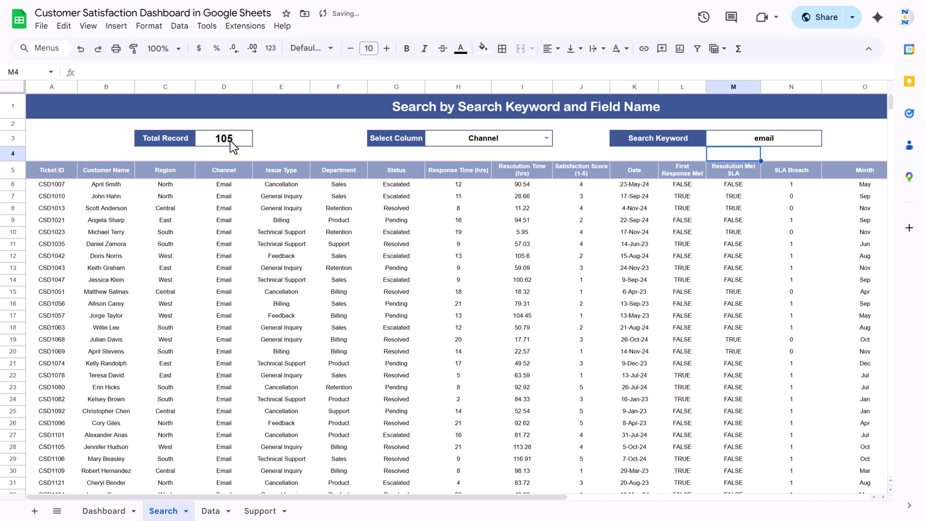
Highlight the 105 Email-channel results, then move to the Data sheet
{"action": "left_click_drag", "start_coordinate": [227, 196], "coordinate": [244, 345]}
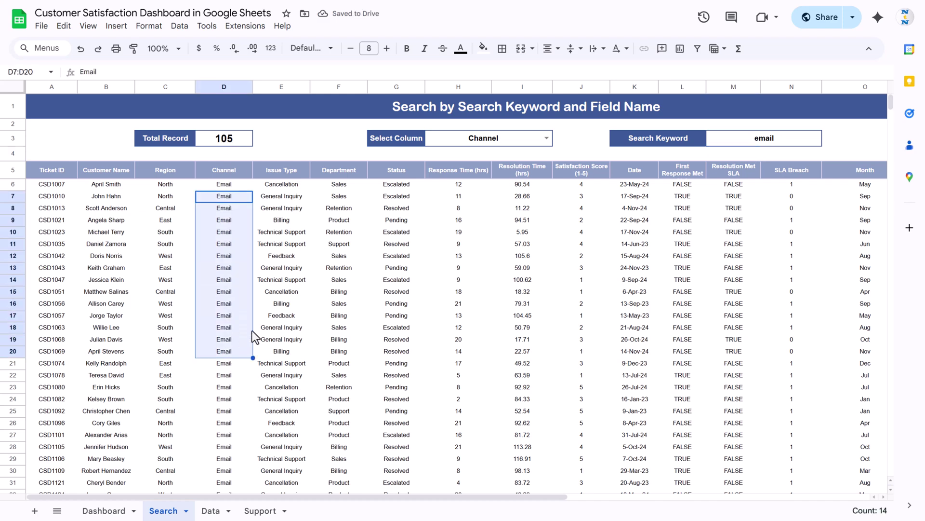
{"action": "left_click", "coordinate": [337, 171]}
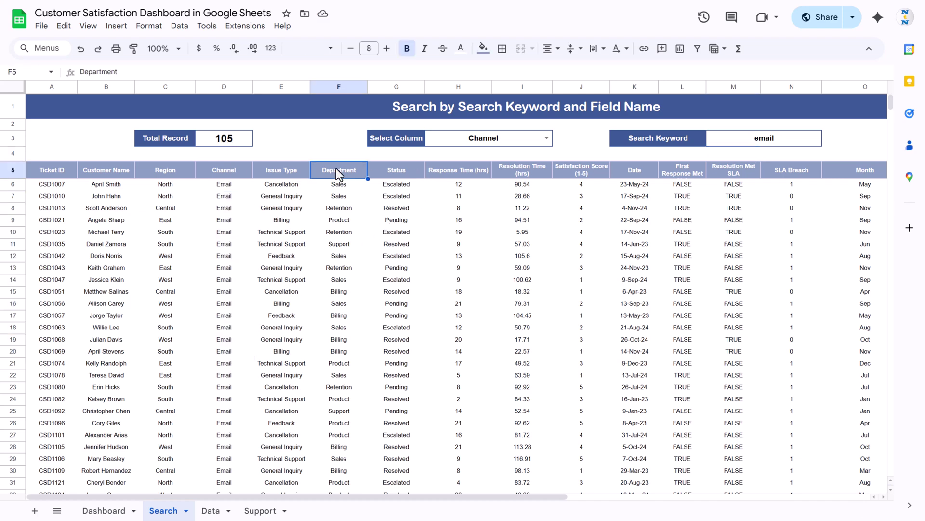
{"action": "left_click_drag", "start_coordinate": [74, 172], "coordinate": [772, 365]}
{"action": "left_click", "coordinate": [362, 168]}
{"action": "left_click", "coordinate": [211, 511]}
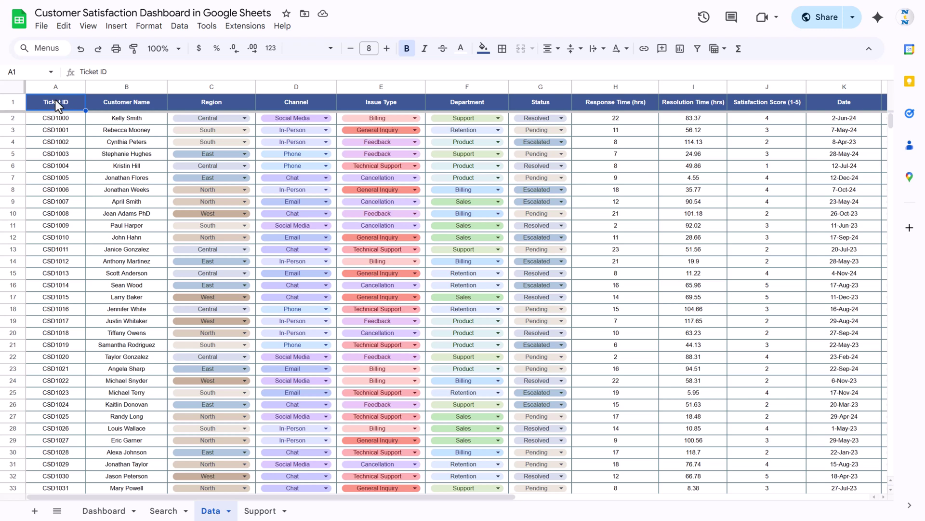
{"action": "left_click_drag", "start_coordinate": [56, 103], "coordinate": [56, 171]}
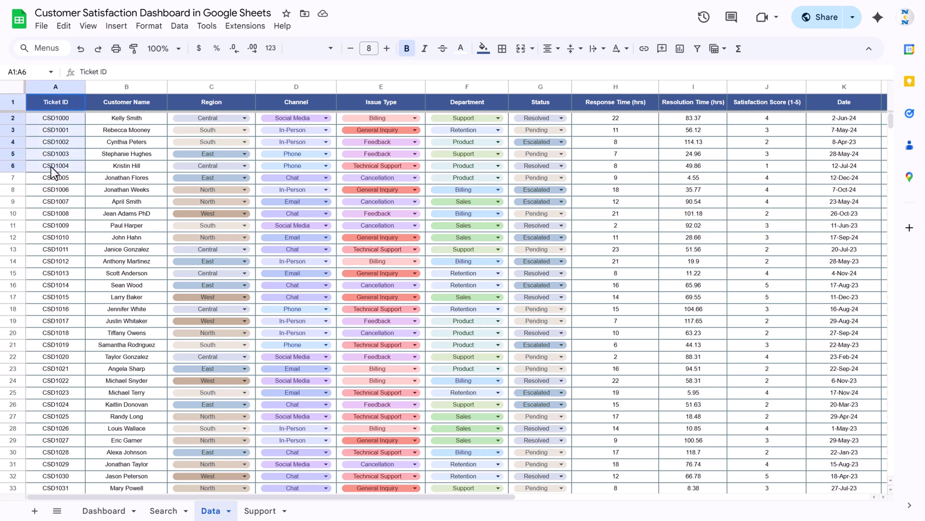
{"action": "left_click_drag", "start_coordinate": [126, 102], "coordinate": [147, 164]}
{"action": "left_click_drag", "start_coordinate": [224, 97], "coordinate": [217, 141]}
{"action": "left_click_drag", "start_coordinate": [301, 99], "coordinate": [316, 153]}
{"action": "left_click_drag", "start_coordinate": [381, 102], "coordinate": [400, 152]}
{"action": "left_click_drag", "start_coordinate": [480, 99], "coordinate": [482, 141]}
{"action": "left_click_drag", "start_coordinate": [552, 107], "coordinate": [552, 129]}
{"action": "left_click_drag", "start_coordinate": [616, 102], "coordinate": [642, 156]}
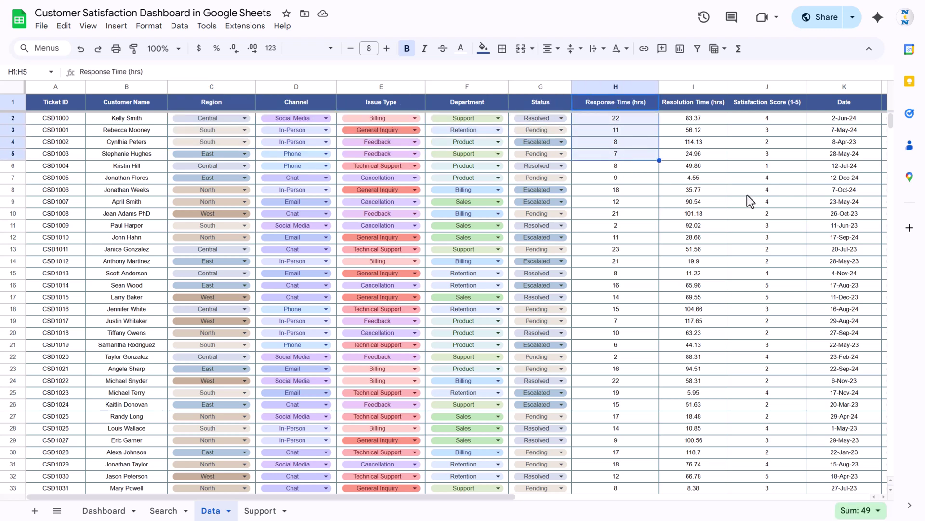
{"action": "scroll", "coordinate": [677, 180], "scroll_direction": "right", "scroll_amount": 5}
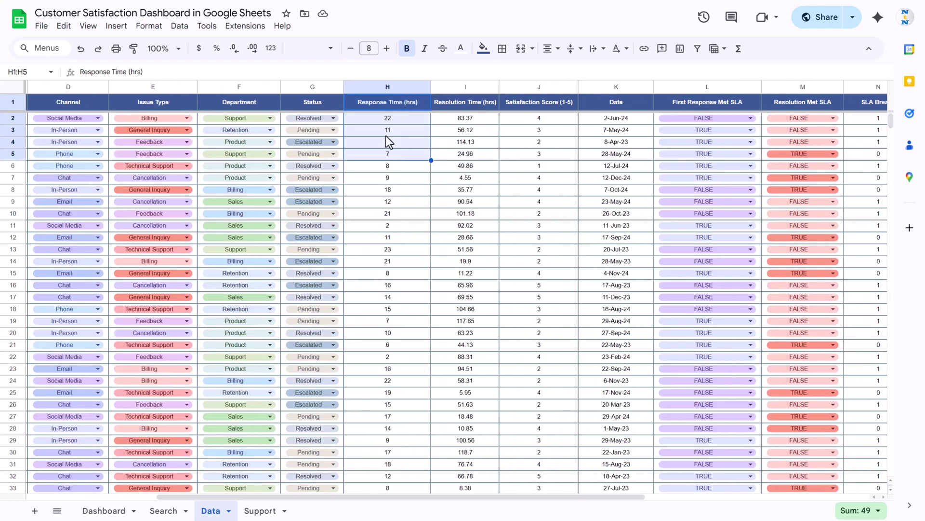
{"action": "left_click_drag", "start_coordinate": [471, 106], "coordinate": [476, 164]}
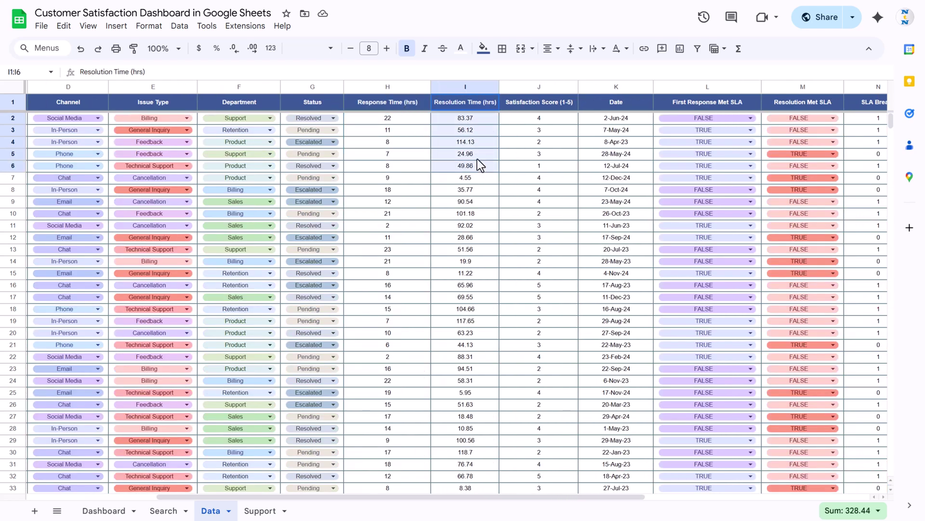
{"action": "left_click_drag", "start_coordinate": [539, 103], "coordinate": [549, 149]}
{"action": "scroll", "coordinate": [548, 150], "scroll_direction": "right", "scroll_amount": 2}
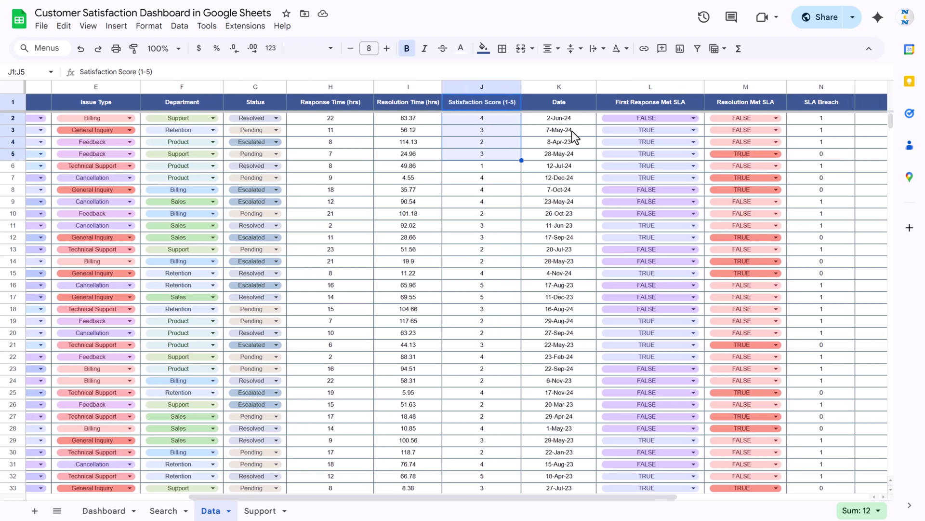
{"action": "left_click", "coordinate": [487, 118]}
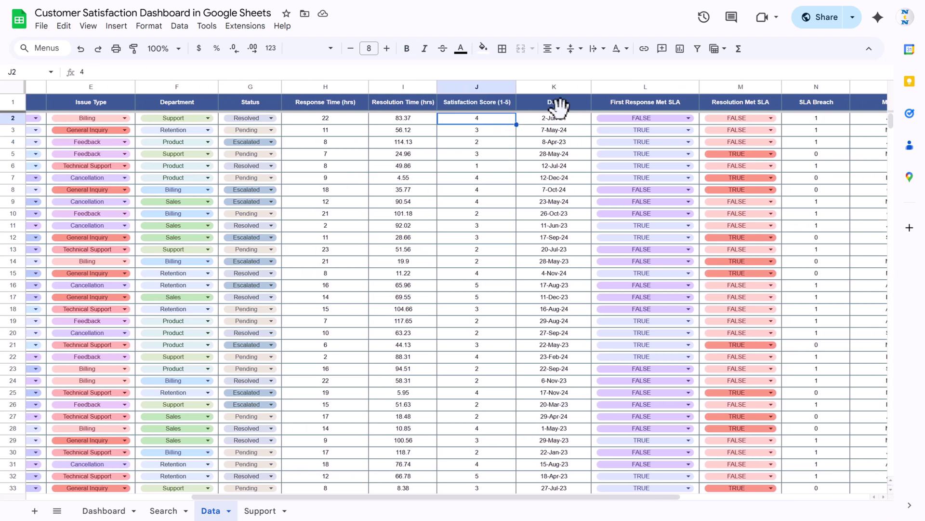
{"action": "scroll", "coordinate": [525, 121], "scroll_direction": "right", "scroll_amount": 2}
{"action": "scroll", "coordinate": [527, 127], "scroll_direction": "right", "scroll_amount": 1}
{"action": "left_click_drag", "start_coordinate": [486, 105], "coordinate": [485, 171]}
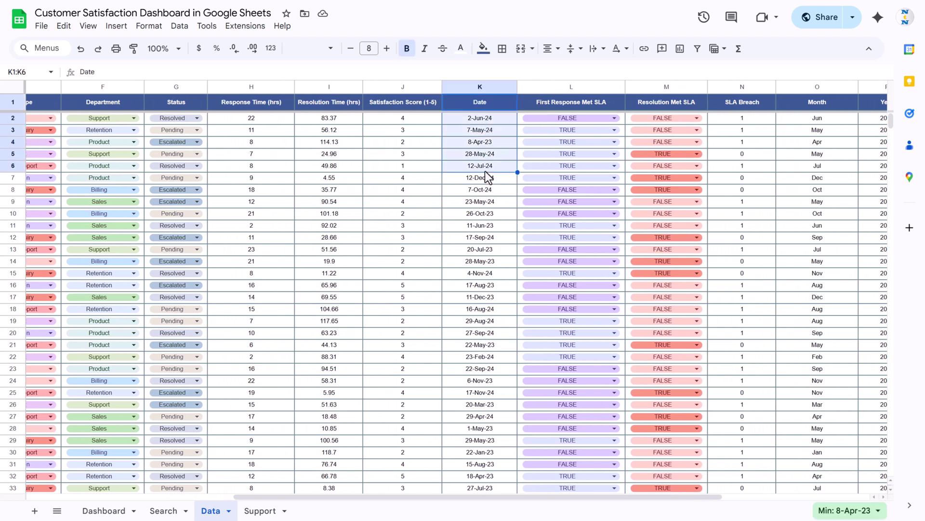
{"action": "scroll", "coordinate": [513, 117], "scroll_direction": "right", "scroll_amount": 3}
{"action": "left_click", "coordinate": [510, 100]}
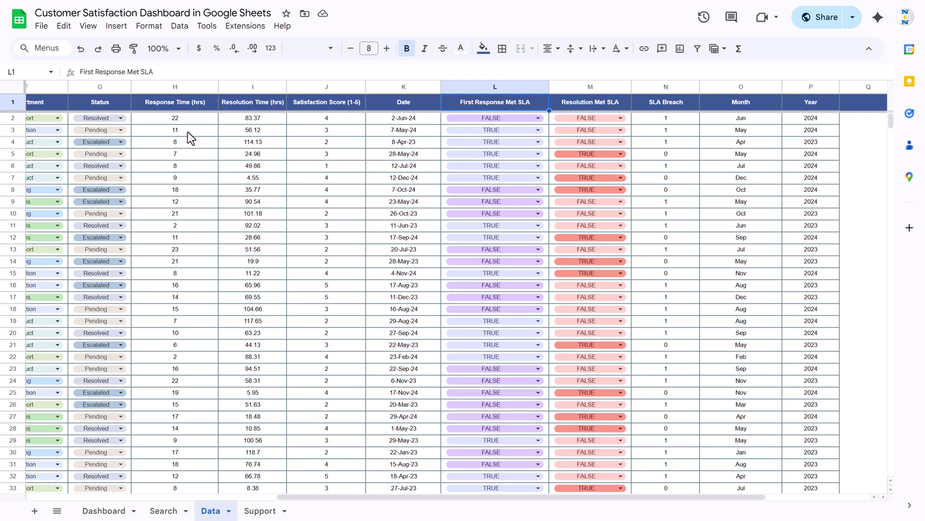
{"action": "left_click_drag", "start_coordinate": [185, 122], "coordinate": [184, 182]}
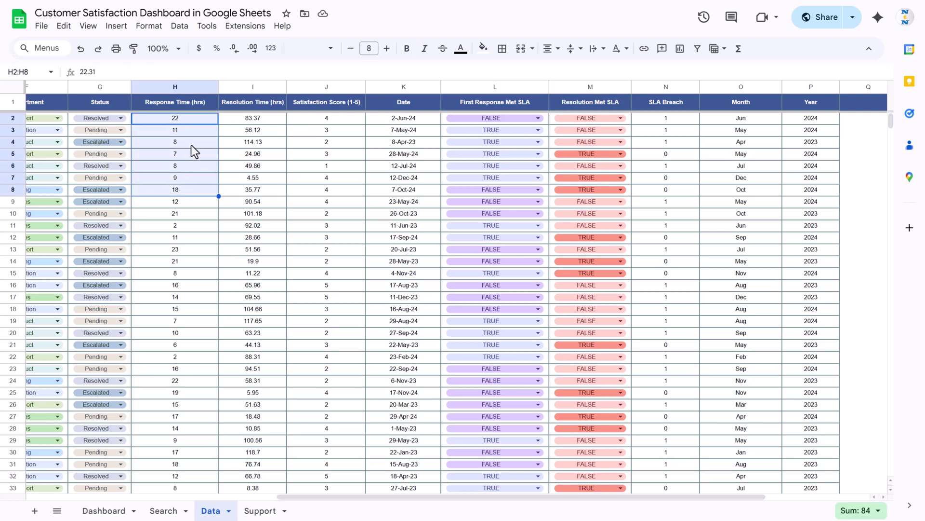
{"action": "scroll", "coordinate": [591, 105], "scroll_direction": "right", "scroll_amount": 1}
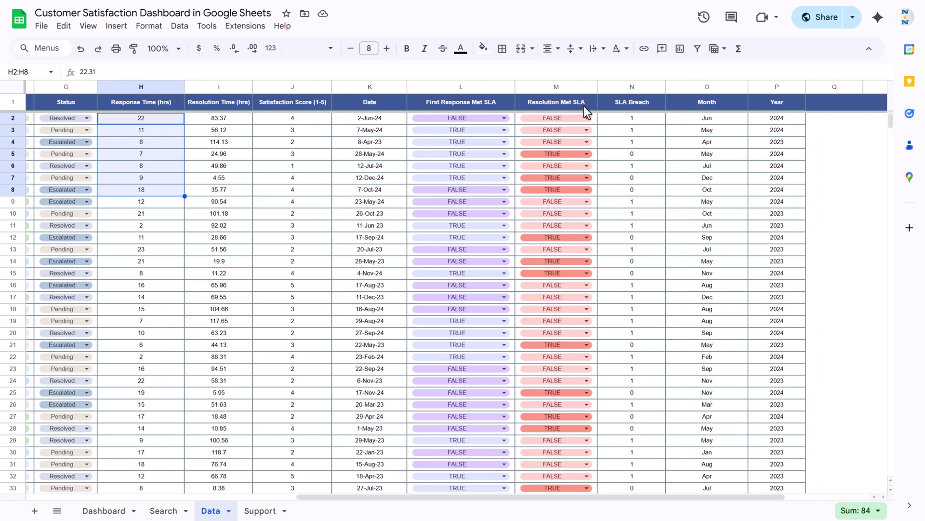
{"action": "left_click", "coordinate": [570, 103]}
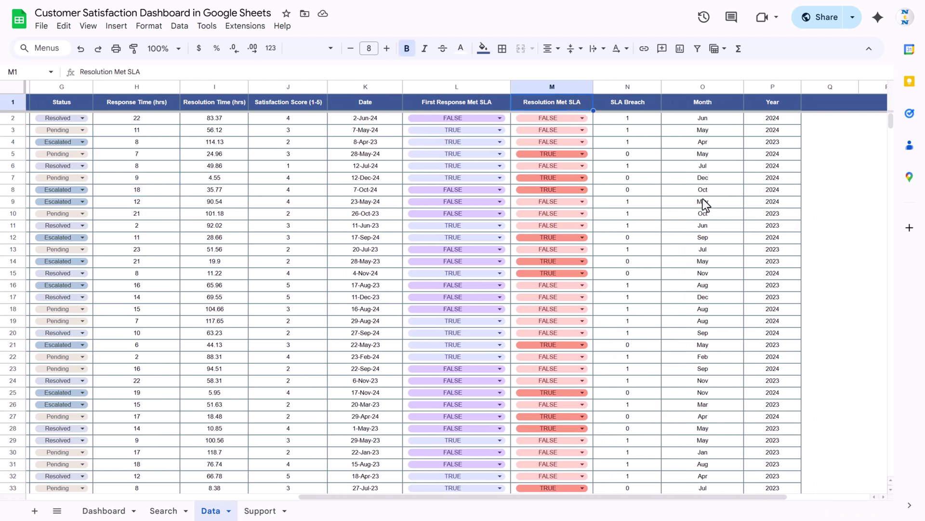
{"action": "scroll", "coordinate": [675, 193], "scroll_direction": "right", "scroll_amount": 1}
{"action": "left_click", "coordinate": [553, 105]}
{"action": "left_click", "coordinate": [553, 120]}
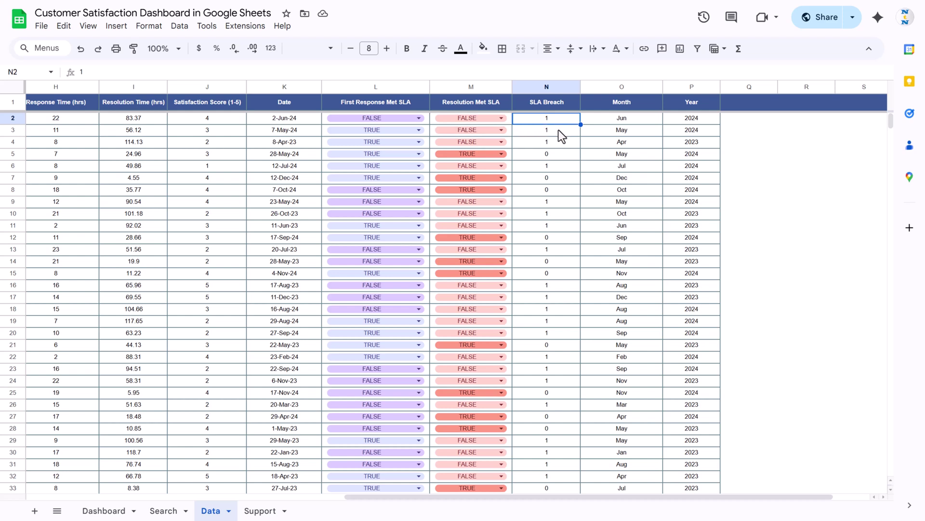
{"action": "left_click_drag", "start_coordinate": [558, 118], "coordinate": [557, 285]}
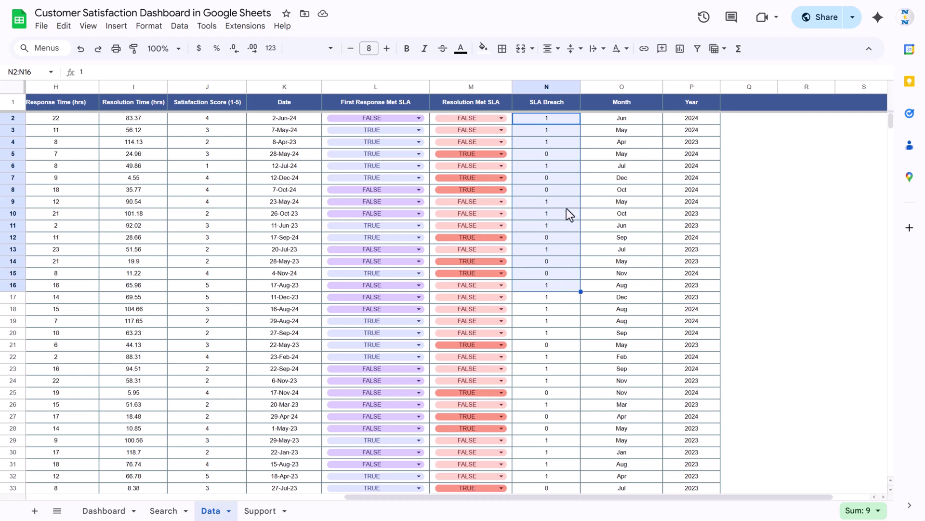
{"action": "left_click", "coordinate": [558, 123]}
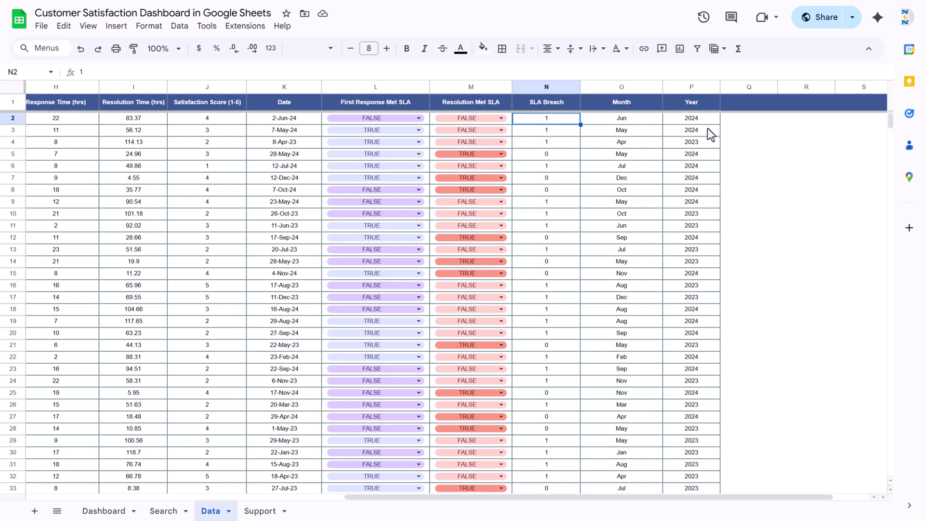
{"action": "scroll", "coordinate": [708, 128], "scroll_direction": "right", "scroll_amount": 2}
{"action": "left_click_drag", "start_coordinate": [565, 121], "coordinate": [574, 182]}
{"action": "left_click_drag", "start_coordinate": [635, 124], "coordinate": [635, 145]}
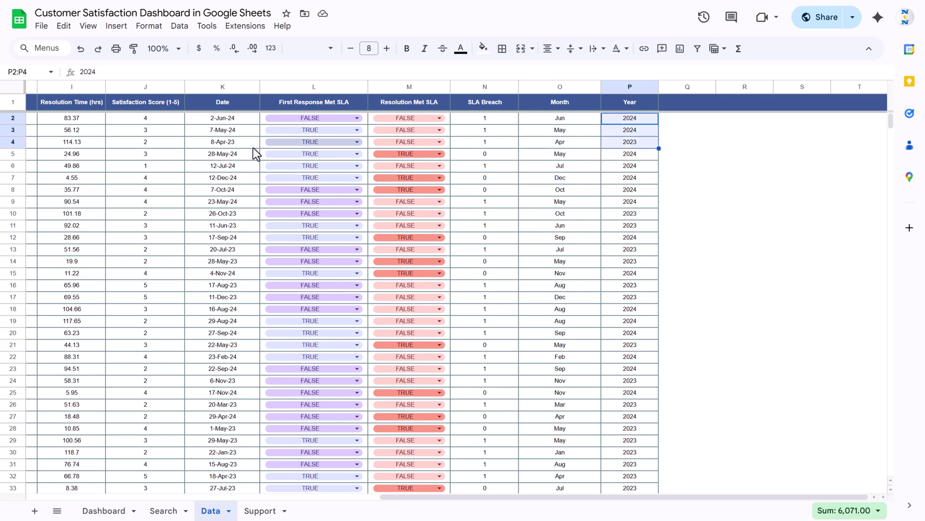
{"action": "scroll", "coordinate": [193, 153], "scroll_direction": "left", "scroll_amount": 3}
{"action": "left_click", "coordinate": [340, 120]}
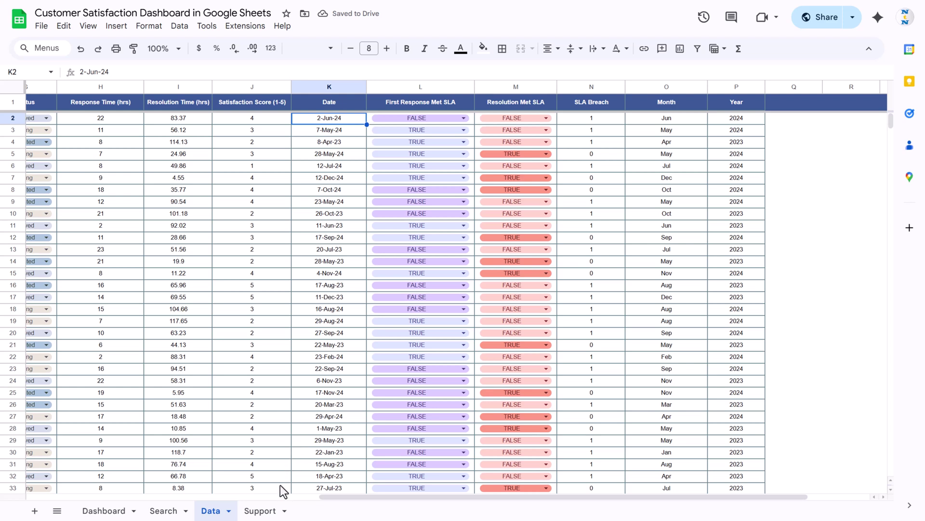
Return to the Support sheet and inspect the Total Tickets formula without changing it
{"action": "left_click", "coordinate": [259, 511]}
{"action": "left_click", "coordinate": [386, 310]}
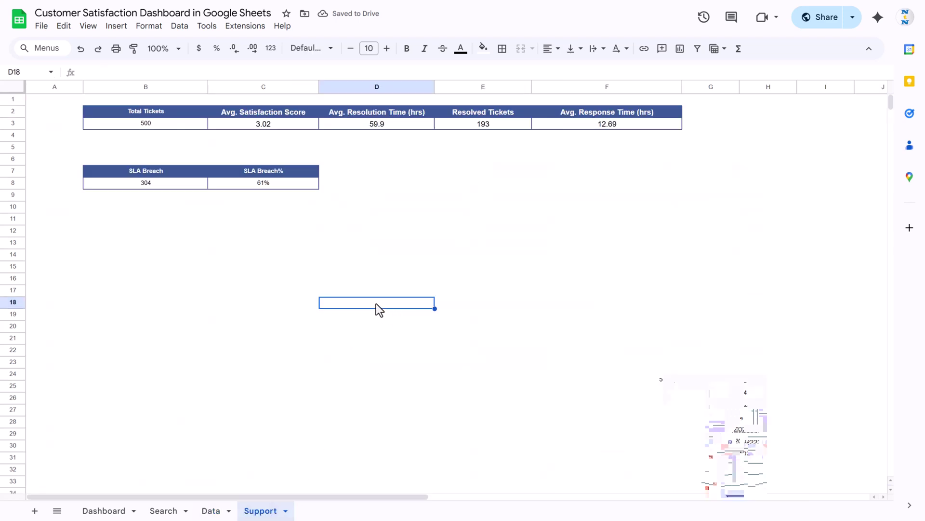
{"action": "left_click", "coordinate": [103, 510]}
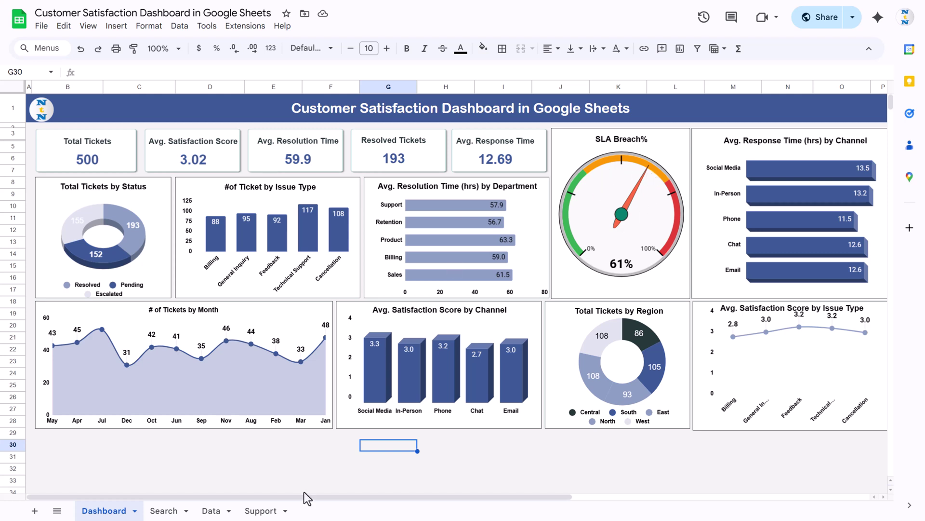
{"action": "left_click", "coordinate": [260, 510]}
{"action": "left_click", "coordinate": [427, 268]}
{"action": "left_click", "coordinate": [153, 116]}
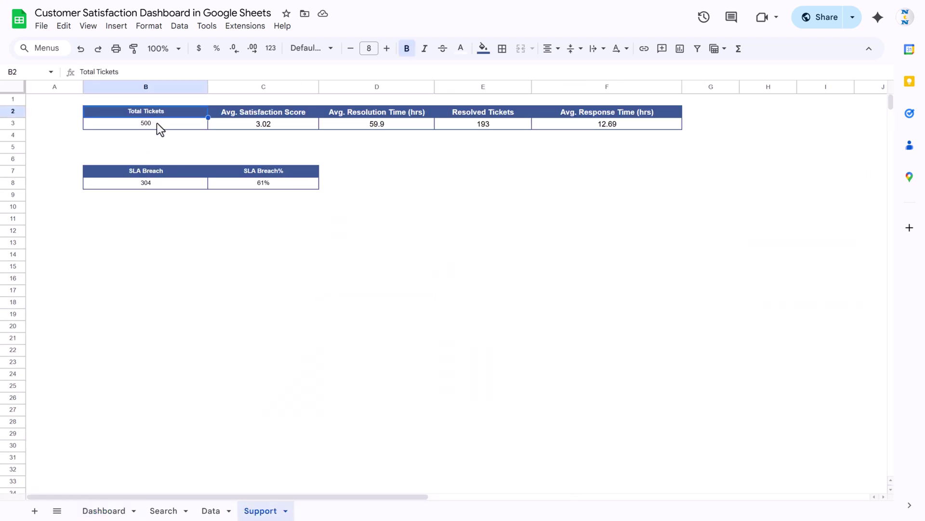
{"action": "left_click", "coordinate": [169, 126]}
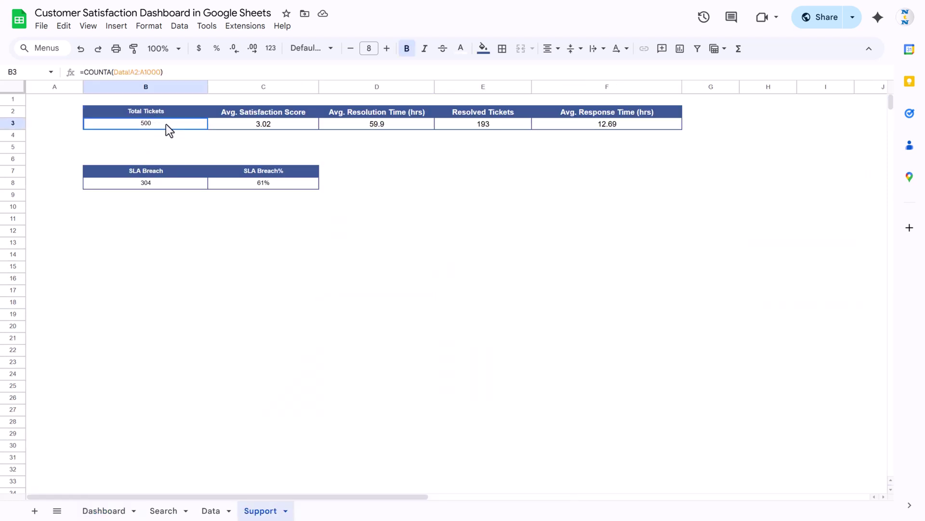
{"action": "left_click", "coordinate": [193, 72]}
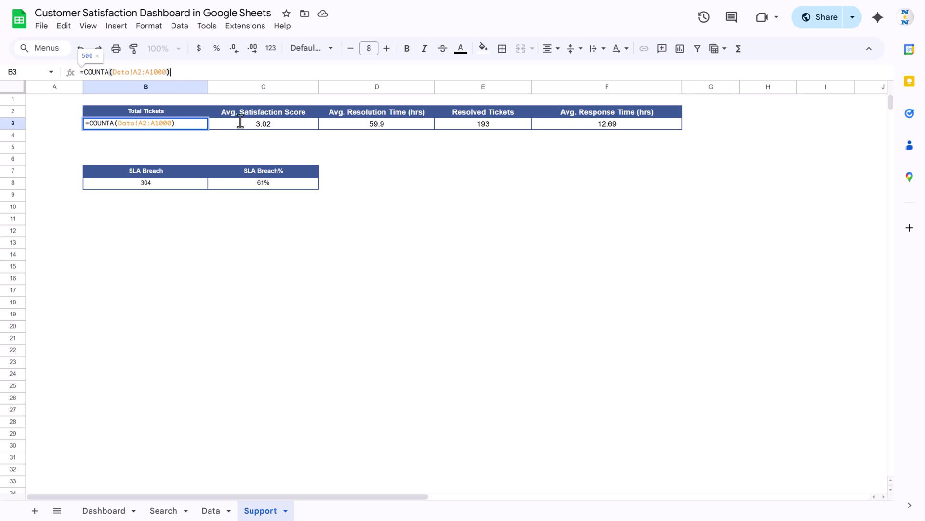
{"action": "key", "text": "Escape"}
Check the first Ticket ID row on the Data sheet, then return to Support
{"action": "left_click", "coordinate": [211, 510]}
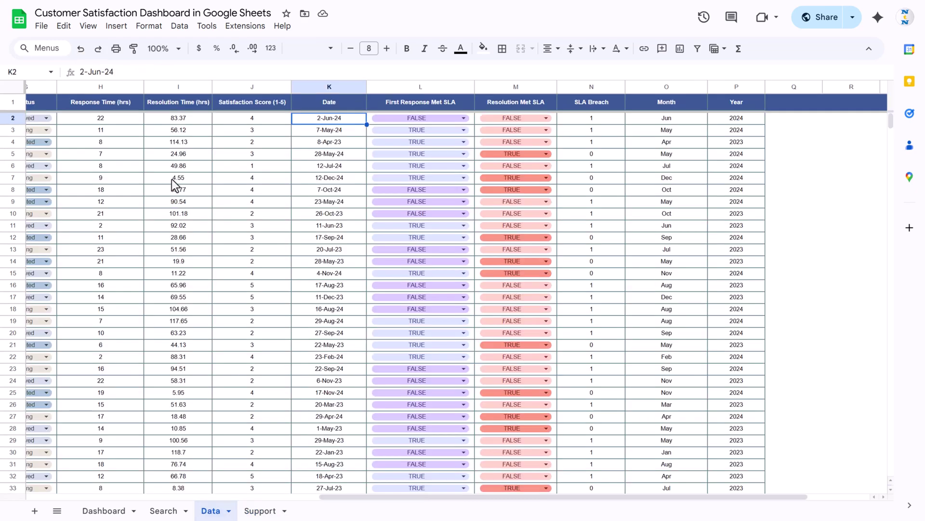
{"action": "key", "text": "ctrl+Left"}
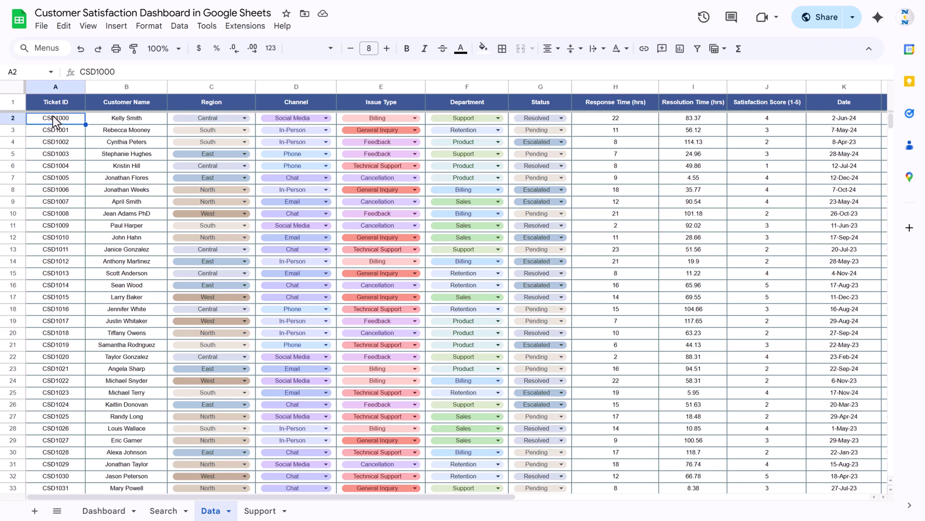
{"action": "left_click", "coordinate": [14, 120]}
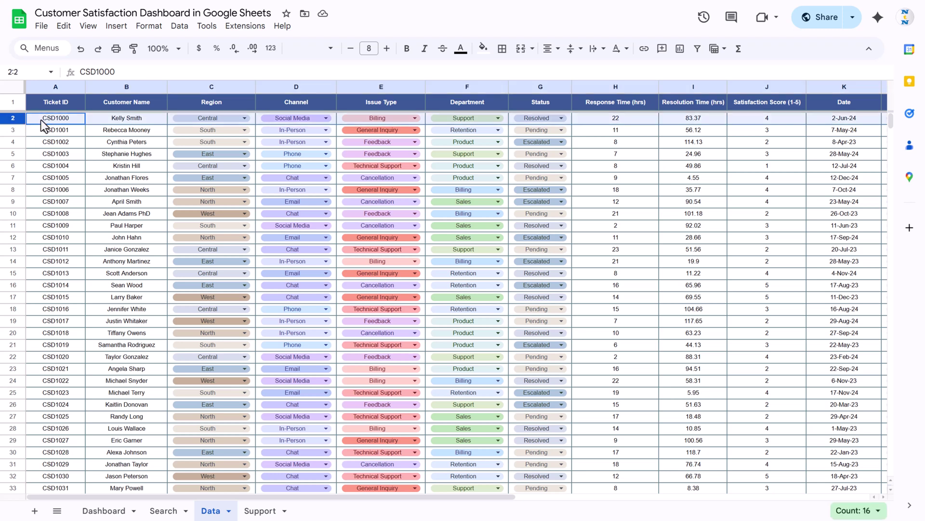
{"action": "left_click", "coordinate": [49, 119]}
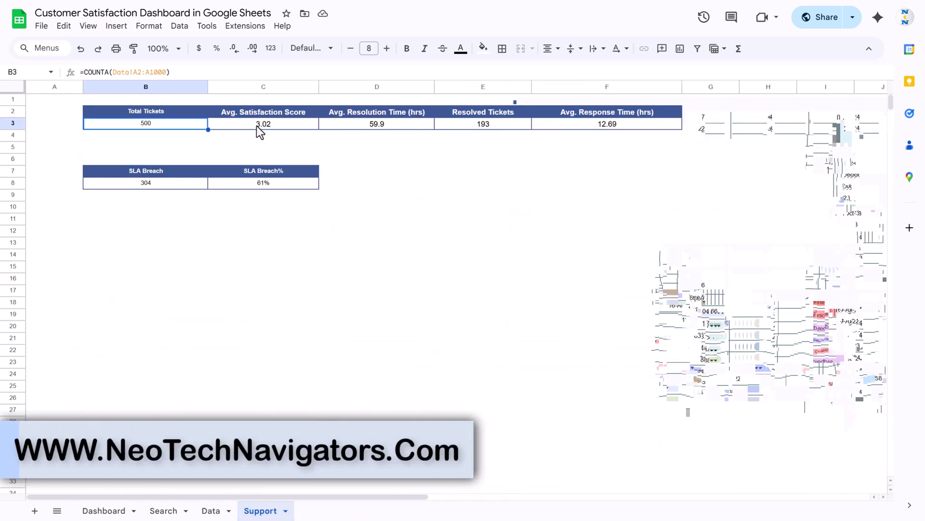
{"action": "left_click", "coordinate": [263, 126]}
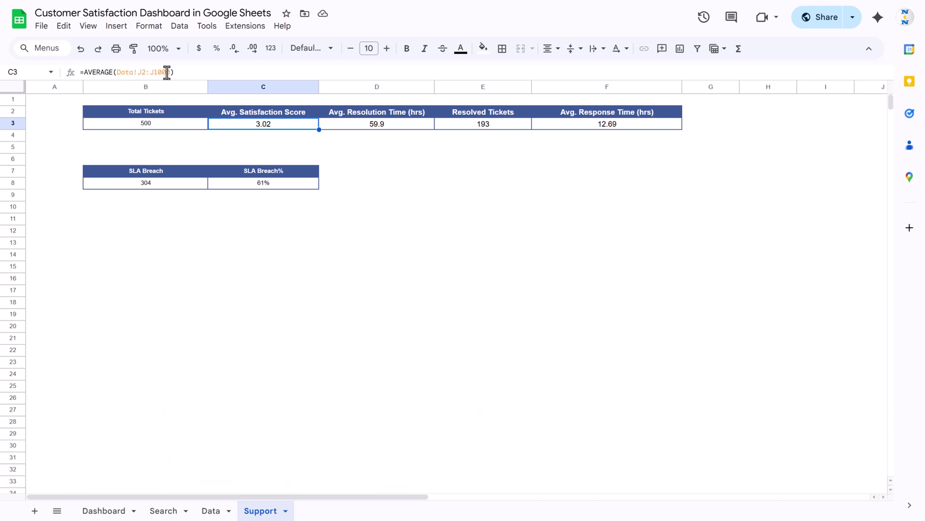
Select the first eleven Satisfaction Score (1-5) values on the Data sheet
{"action": "left_click", "coordinate": [212, 512]}
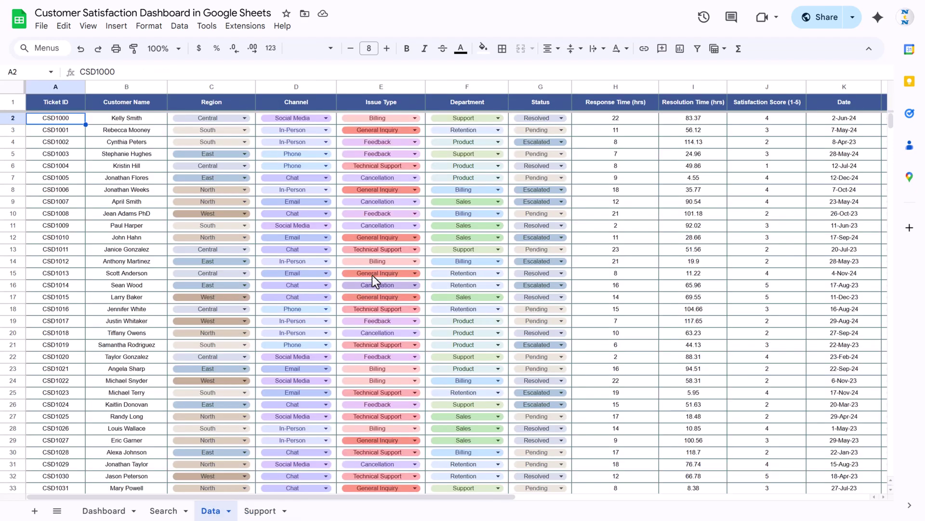
{"action": "scroll", "coordinate": [660, 195], "scroll_direction": "right", "scroll_amount": 3}
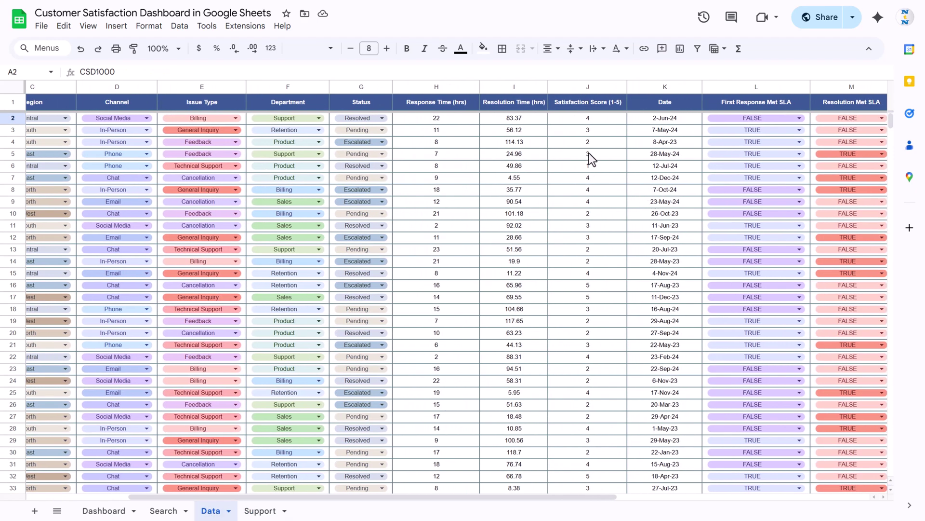
{"action": "scroll", "coordinate": [589, 152], "scroll_direction": "right", "scroll_amount": 2}
{"action": "left_click", "coordinate": [513, 107]}
{"action": "left_click_drag", "start_coordinate": [511, 119], "coordinate": [513, 236]}
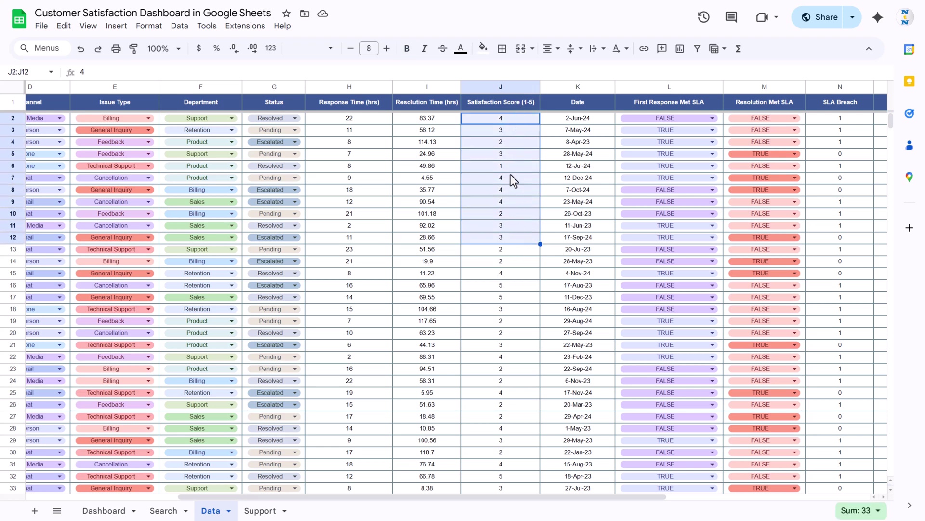
{"action": "left_click", "coordinate": [270, 514]}
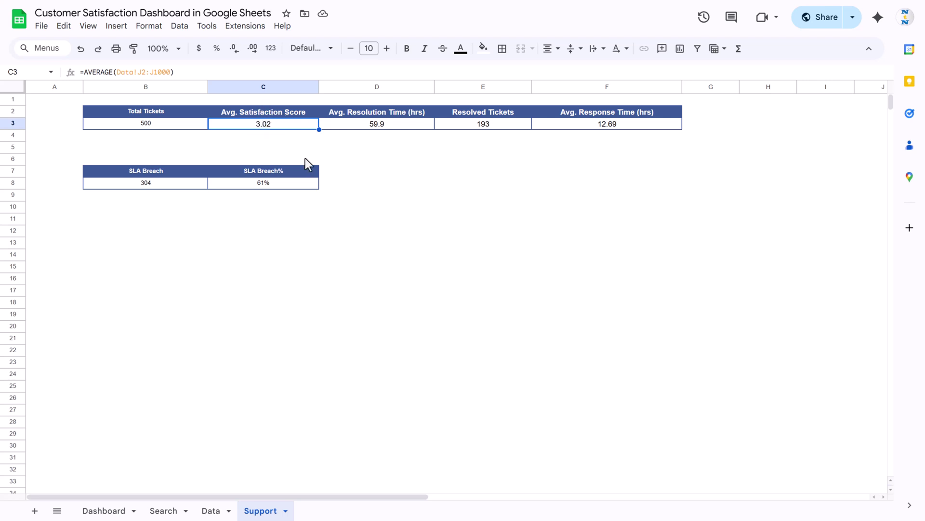
Compare the Avg. Resolution and Avg. Response Time formulas with the Data sheet's time columns
{"action": "left_click", "coordinate": [366, 123]}
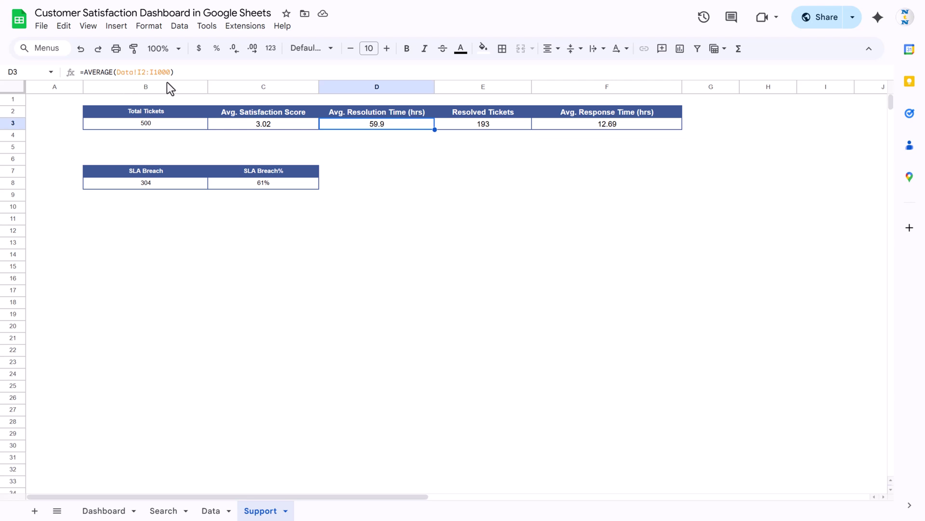
{"action": "left_click", "coordinate": [590, 124]}
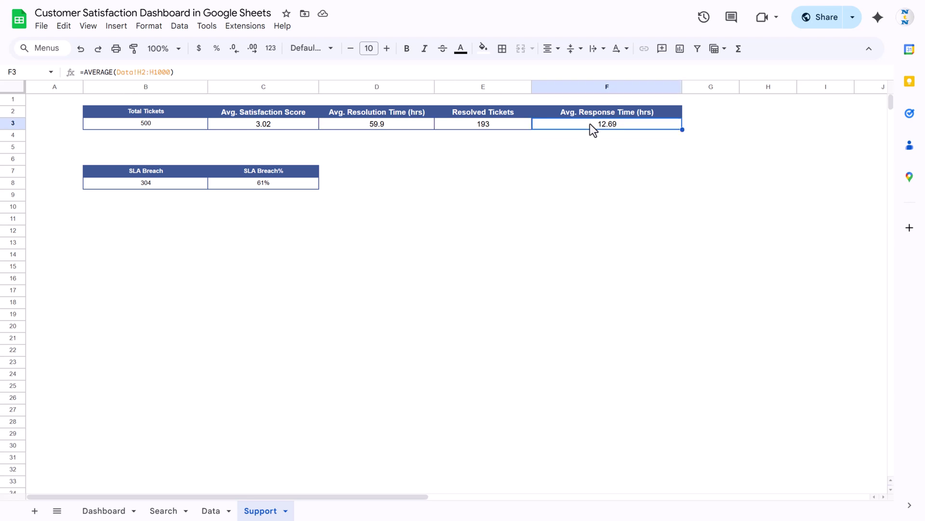
{"action": "left_click", "coordinate": [386, 127]}
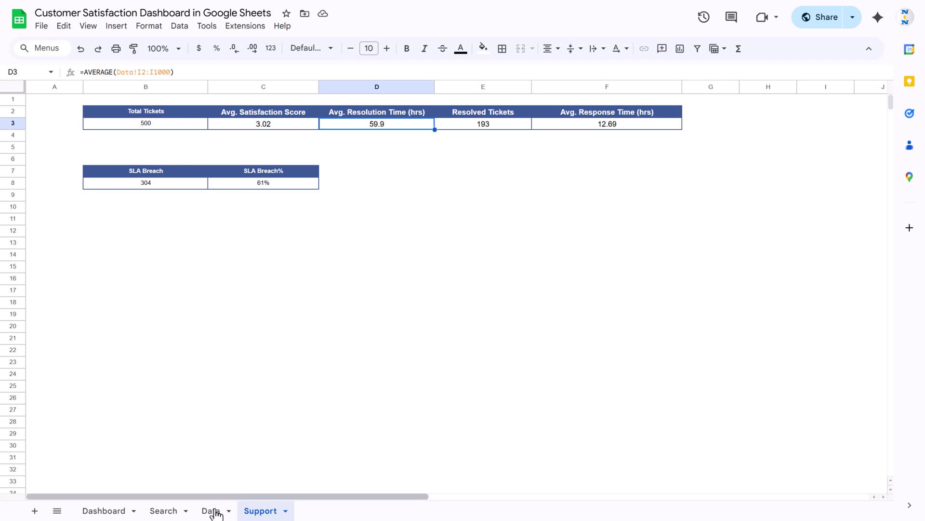
{"action": "left_click", "coordinate": [233, 510]}
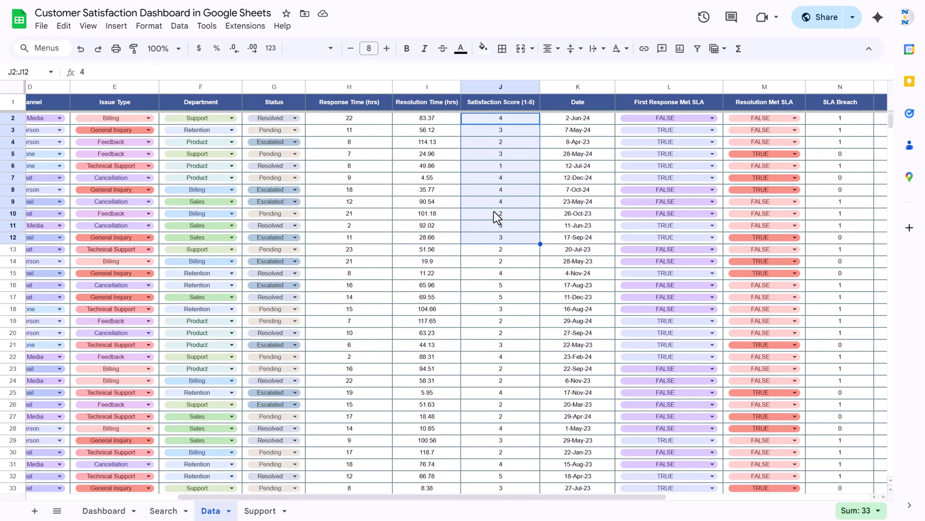
{"action": "left_click", "coordinate": [353, 104]}
{"action": "left_click", "coordinate": [438, 105]}
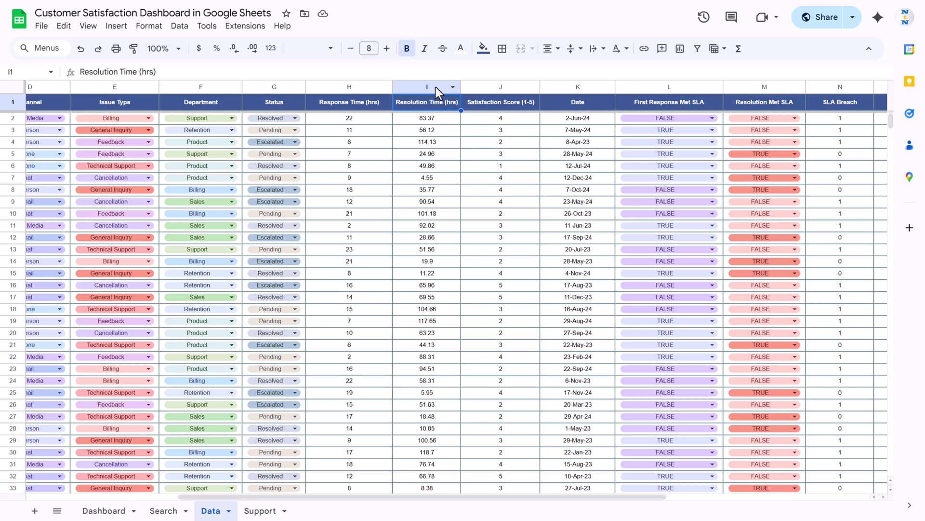
{"action": "left_click", "coordinate": [435, 87]}
Check the Resolved Tickets COUNTIF formula in E3 against Status column G, then select B7
{"action": "left_click", "coordinate": [261, 510]}
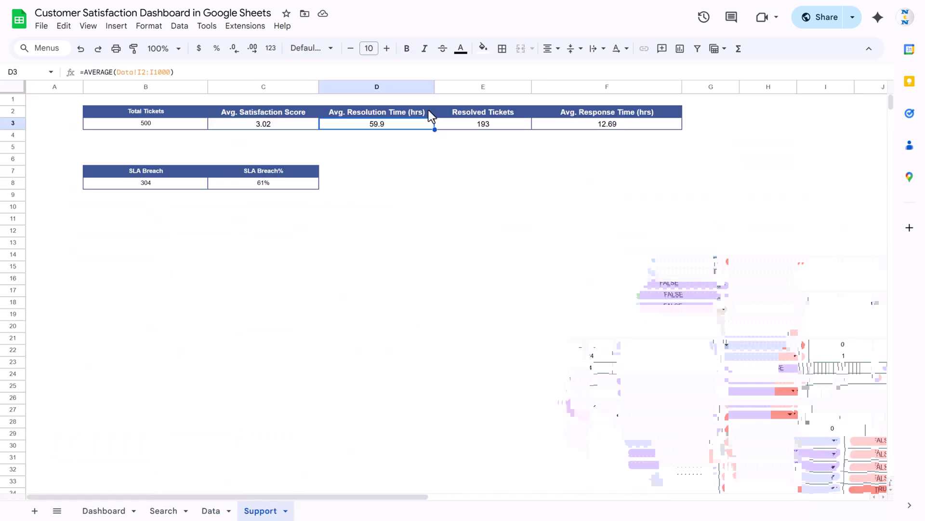
{"action": "left_click", "coordinate": [502, 124]}
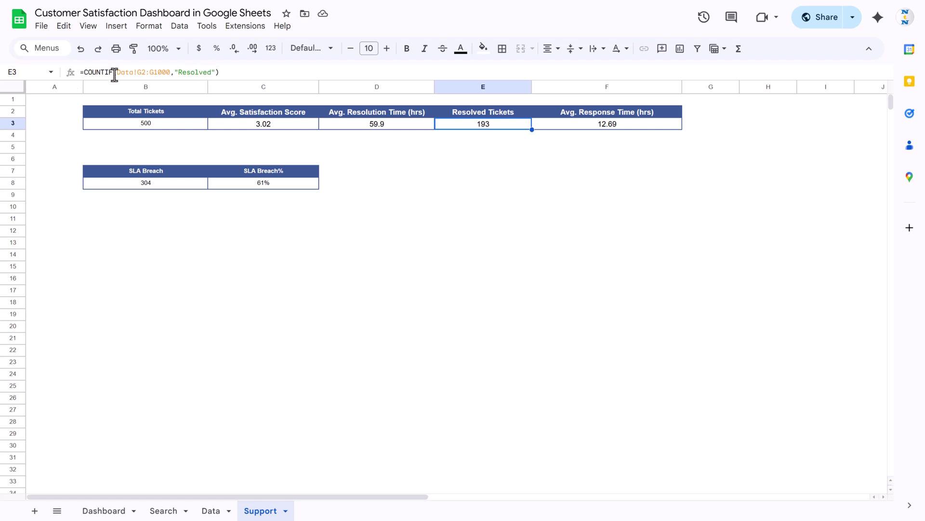
{"action": "left_click", "coordinate": [211, 511]}
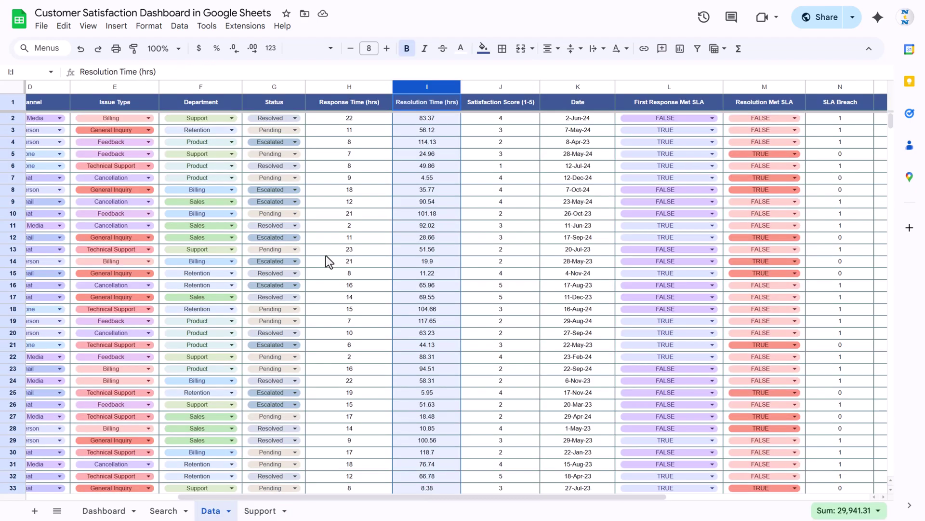
{"action": "left_click", "coordinate": [271, 88]}
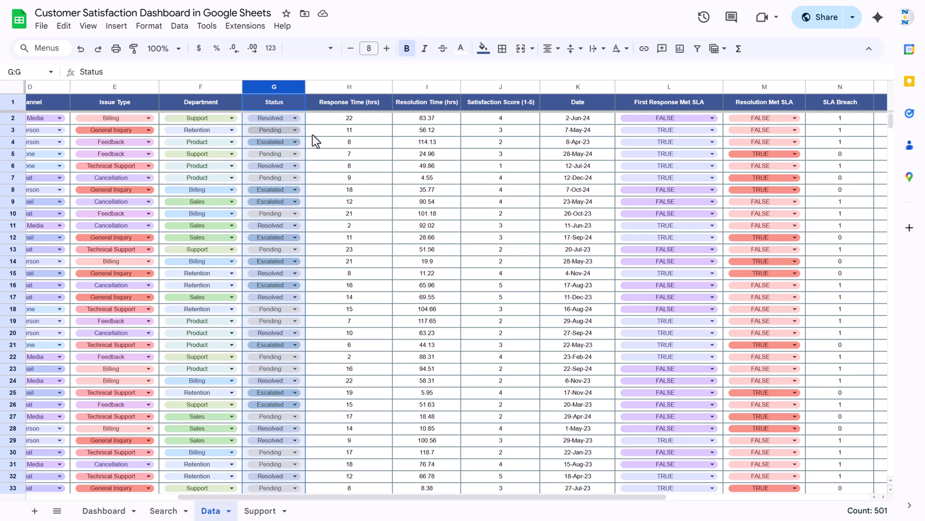
{"action": "key", "text": "ctrl+Page_Down"}
{"action": "left_click", "coordinate": [624, 125]}
{"action": "left_click", "coordinate": [481, 126]}
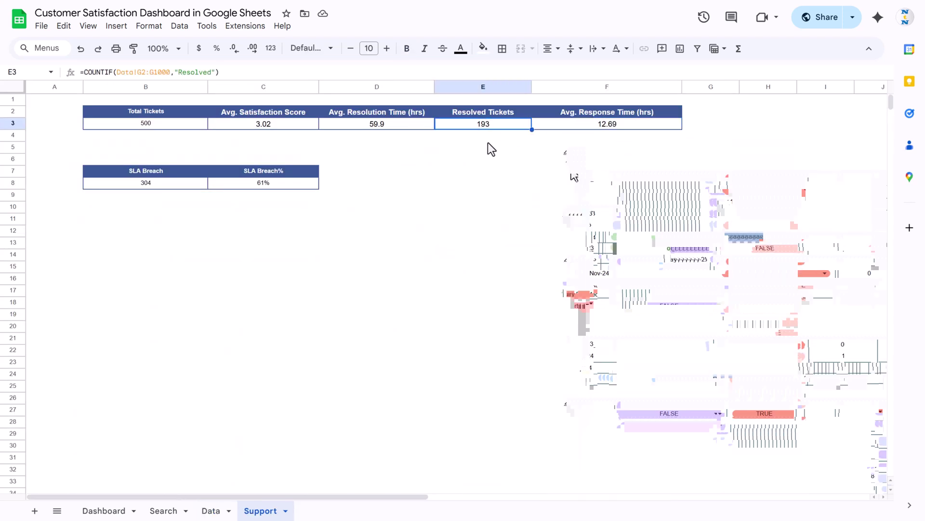
{"action": "left_click", "coordinate": [155, 177]}
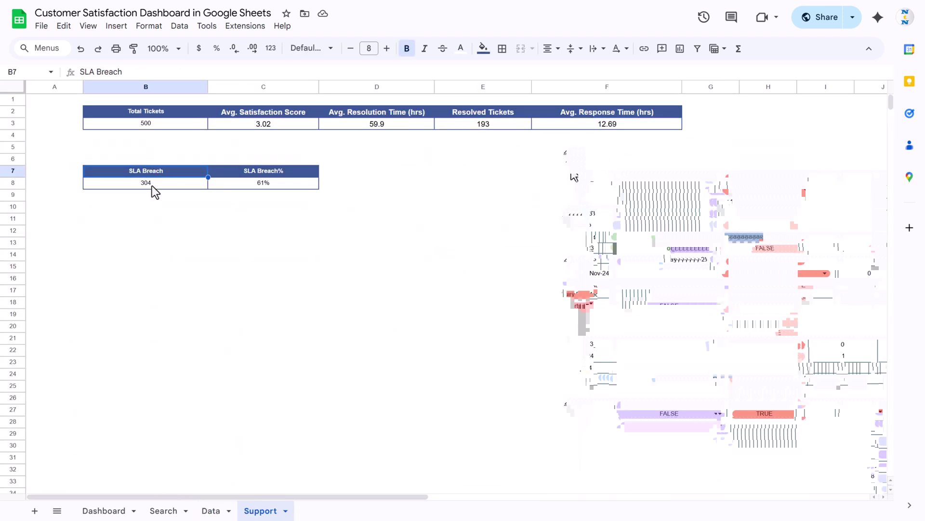
Inspect the SLA Breach formula in B8 and the Data sheet's Resolution Met SLA cells
{"action": "left_click", "coordinate": [152, 186]}
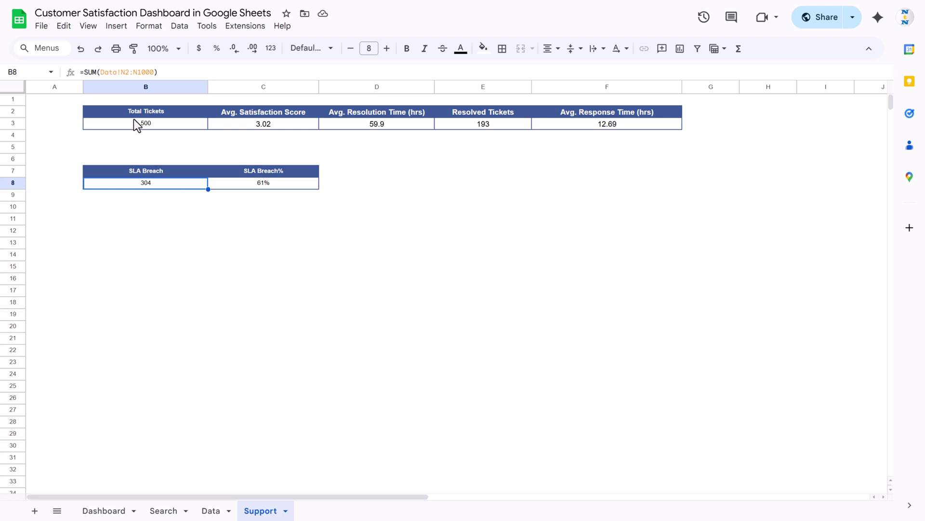
{"action": "left_click", "coordinate": [159, 73]}
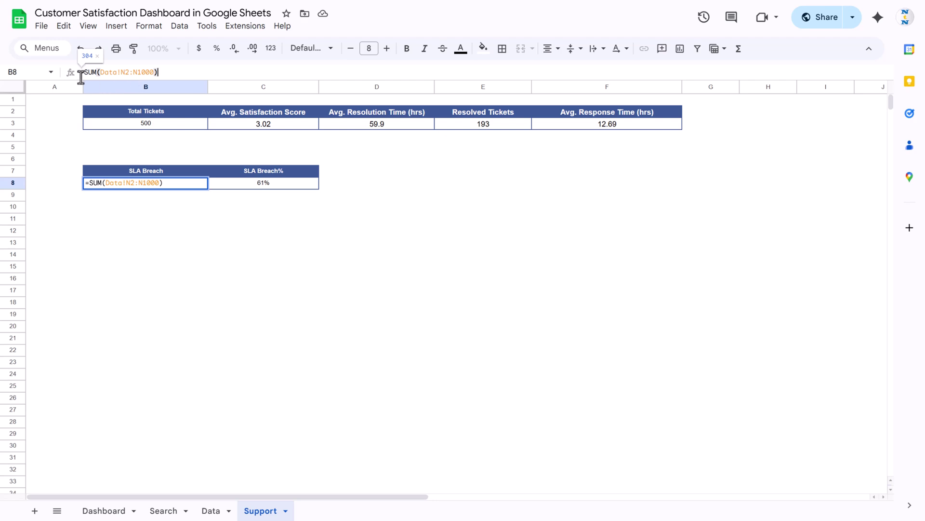
{"action": "key", "text": "Escape"}
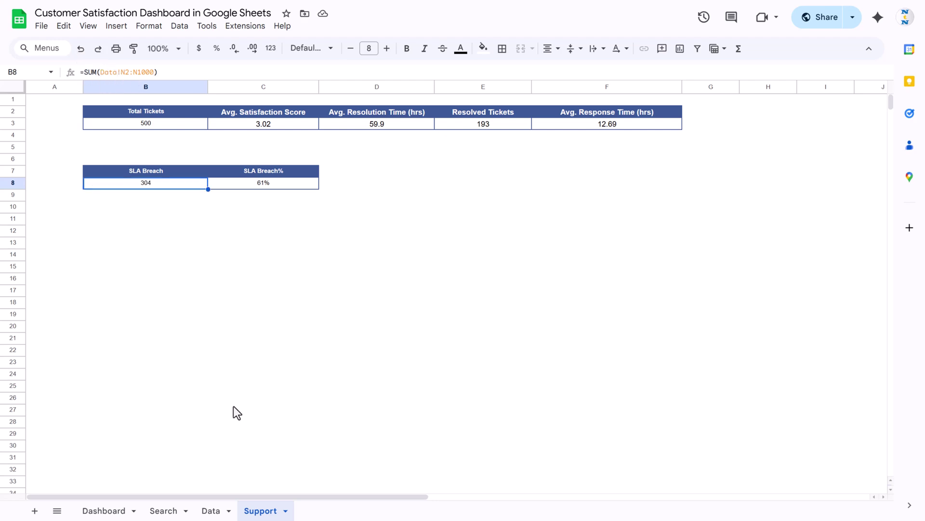
{"action": "left_click", "coordinate": [210, 510]}
{"action": "left_click", "coordinate": [743, 150]}
{"action": "scroll", "coordinate": [737, 154], "scroll_direction": "right", "scroll_amount": 3}
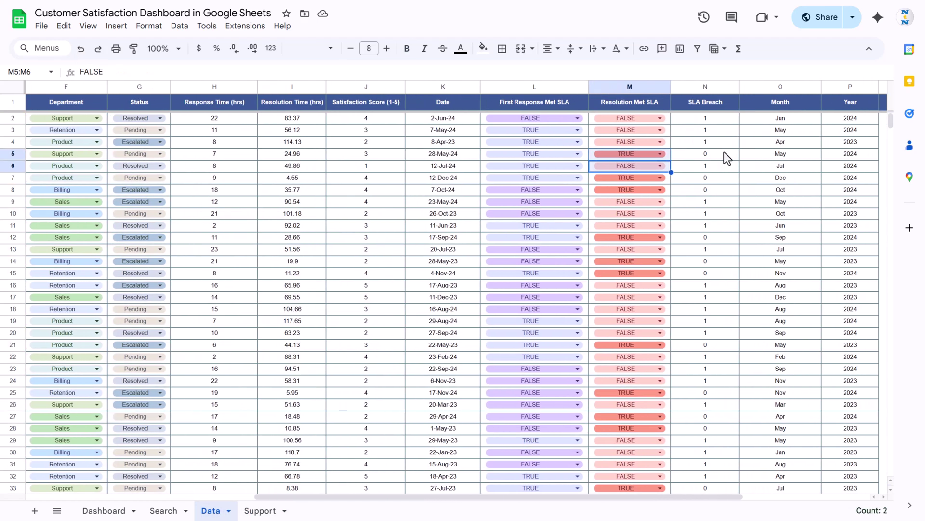
{"action": "left_click_drag", "start_coordinate": [704, 121], "coordinate": [711, 213]}
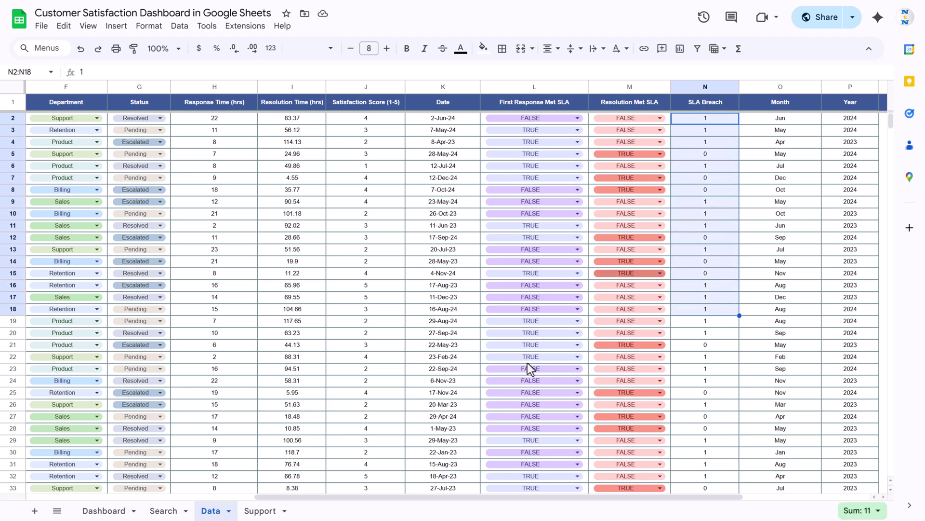
{"action": "left_click", "coordinate": [261, 511]}
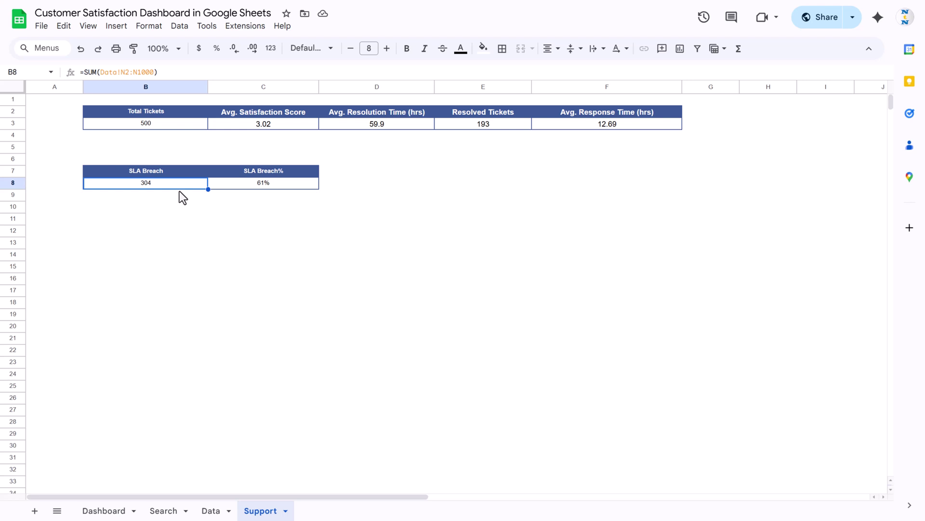
Review the Total Tickets formula in B3 and SLA Breach% formula in C8, then view the Dashboard
{"action": "left_click", "coordinate": [155, 126]}
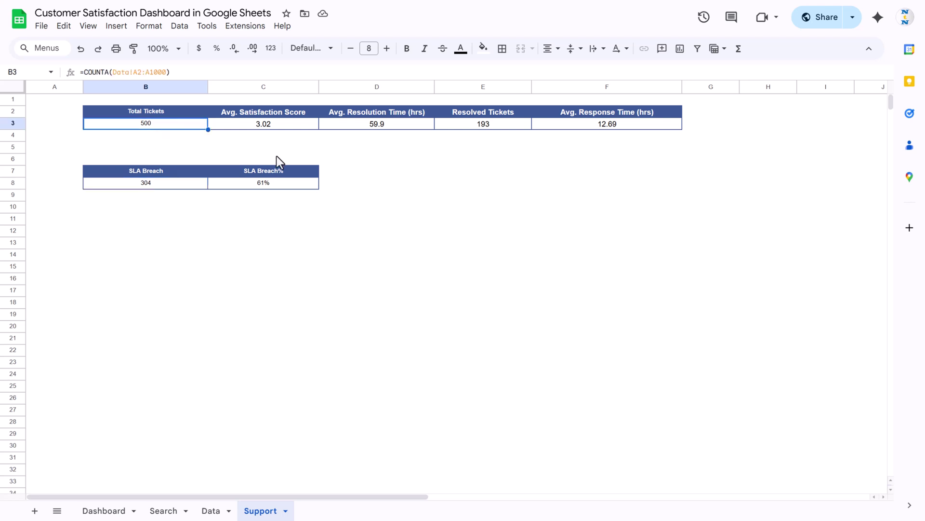
{"action": "left_click", "coordinate": [270, 183]}
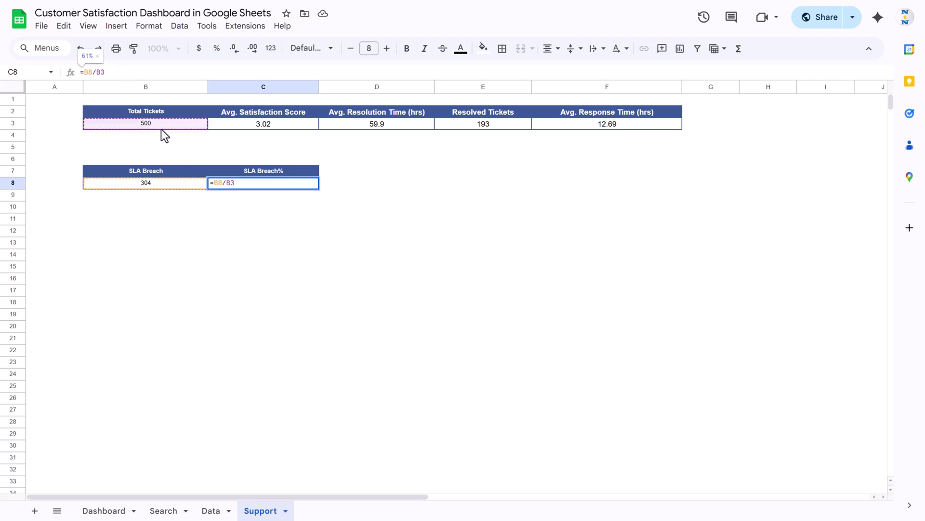
{"action": "key", "text": "Return"}
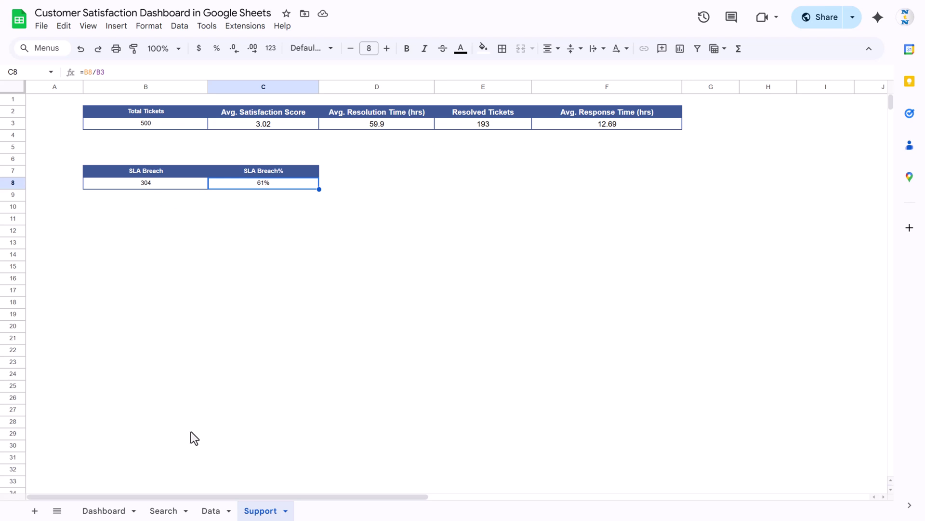
{"action": "left_click", "coordinate": [93, 509]}
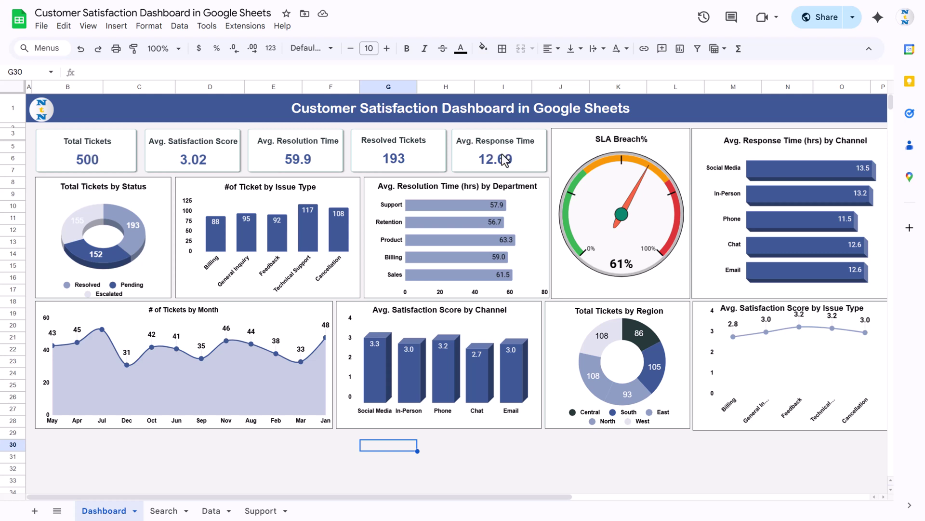
Select Total Tickets cells B2:B3 on Support and insert a Scorecard chart from them
{"action": "left_click", "coordinate": [260, 511]}
{"action": "left_click_drag", "start_coordinate": [138, 121], "coordinate": [650, 129]}
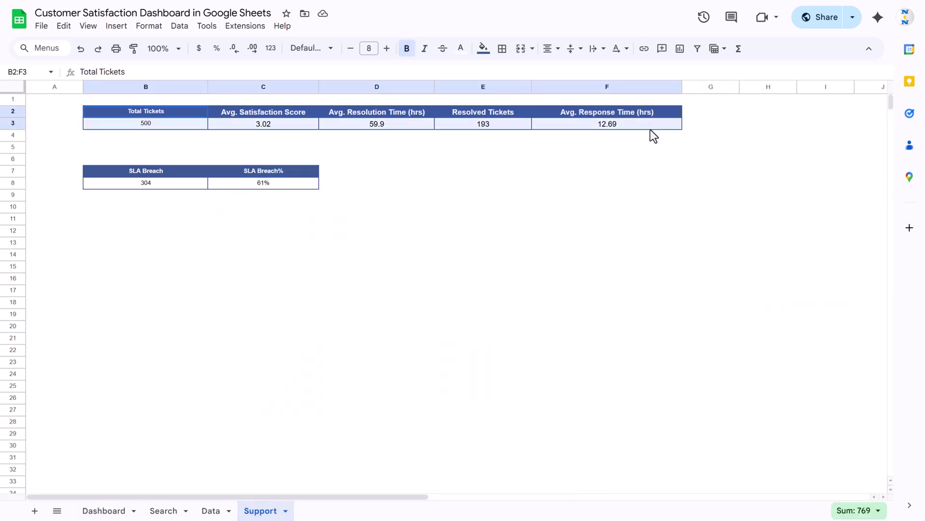
{"action": "left_click", "coordinate": [443, 230]}
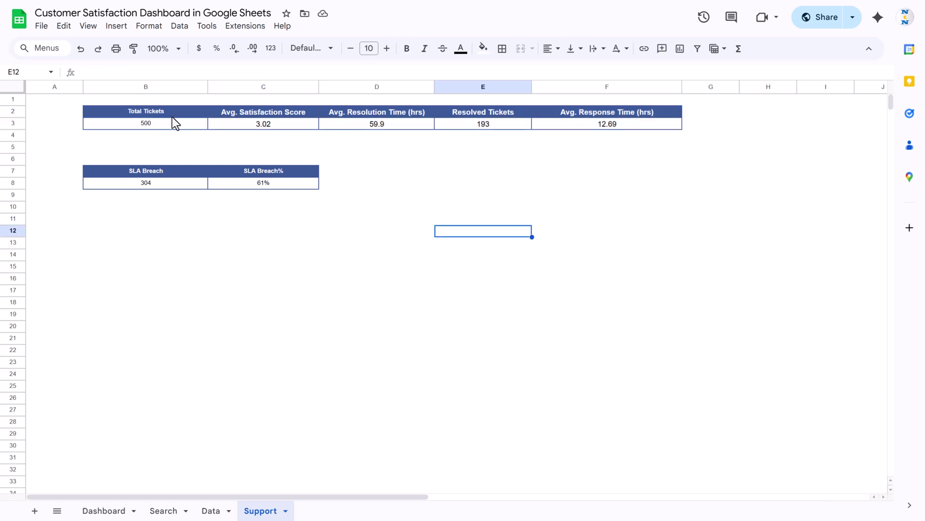
{"action": "left_click_drag", "start_coordinate": [169, 113], "coordinate": [166, 123]}
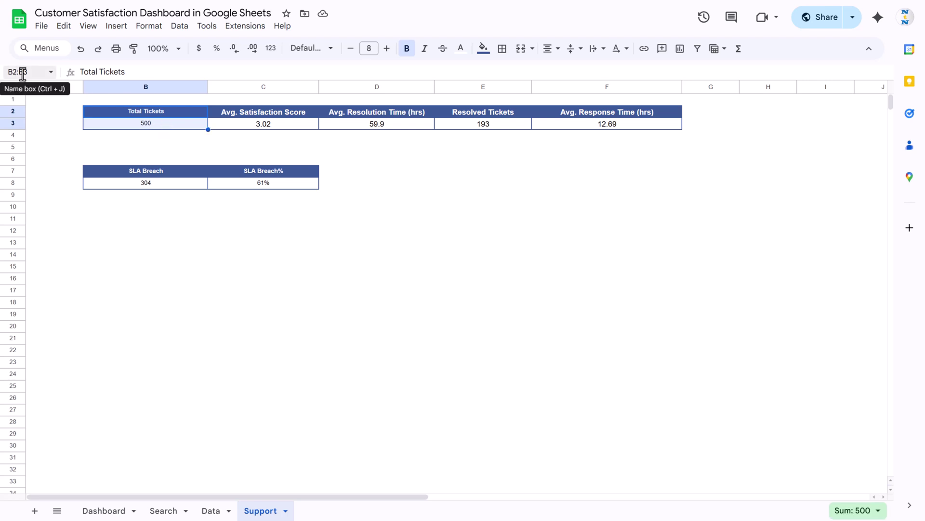
{"action": "left_click", "coordinate": [116, 26]}
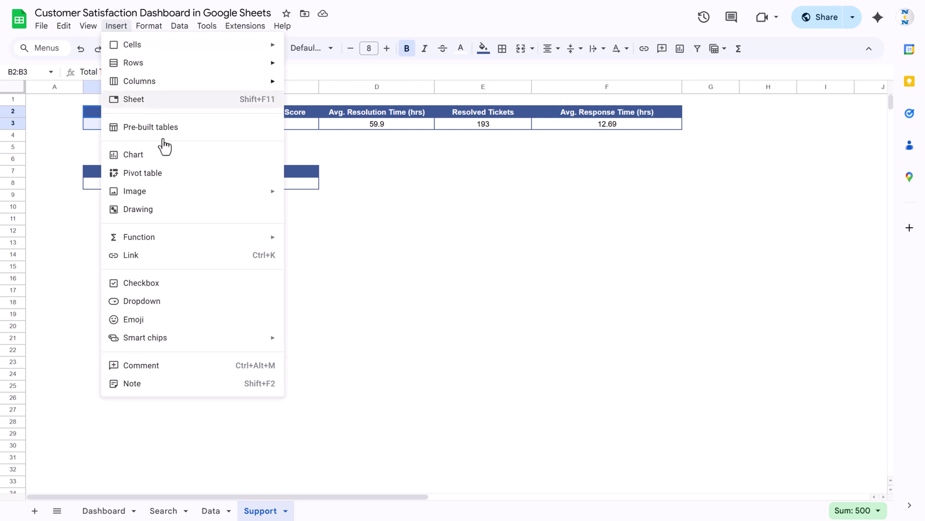
{"action": "left_click", "coordinate": [134, 154]}
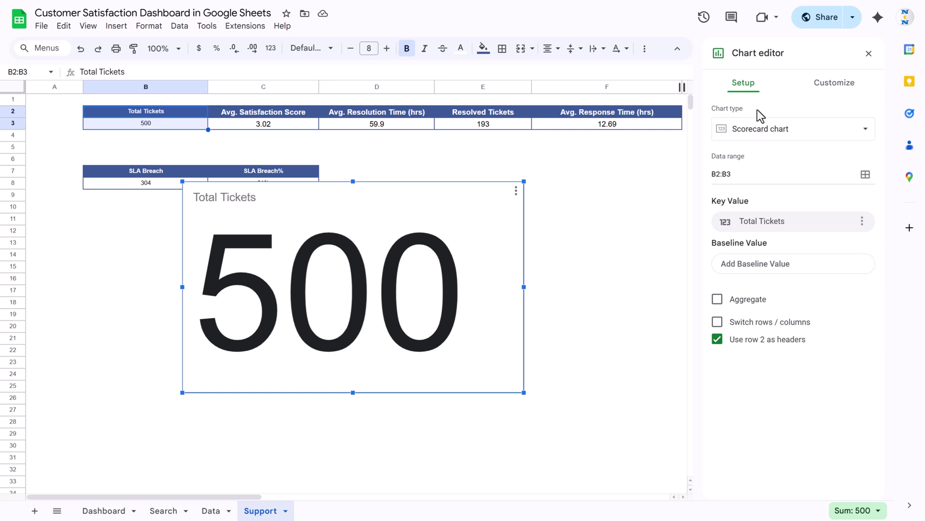
{"action": "left_click", "coordinate": [761, 129]}
{"action": "scroll", "coordinate": [761, 345], "scroll_direction": "down", "scroll_amount": 8}
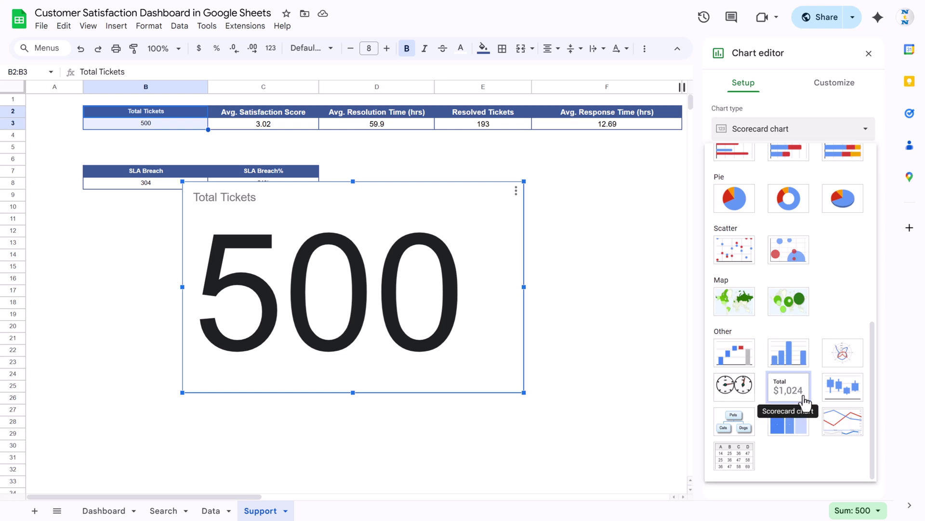
Make the scorecard's 500 key value size 45, centred and dark blue
{"action": "left_click", "coordinate": [832, 90]}
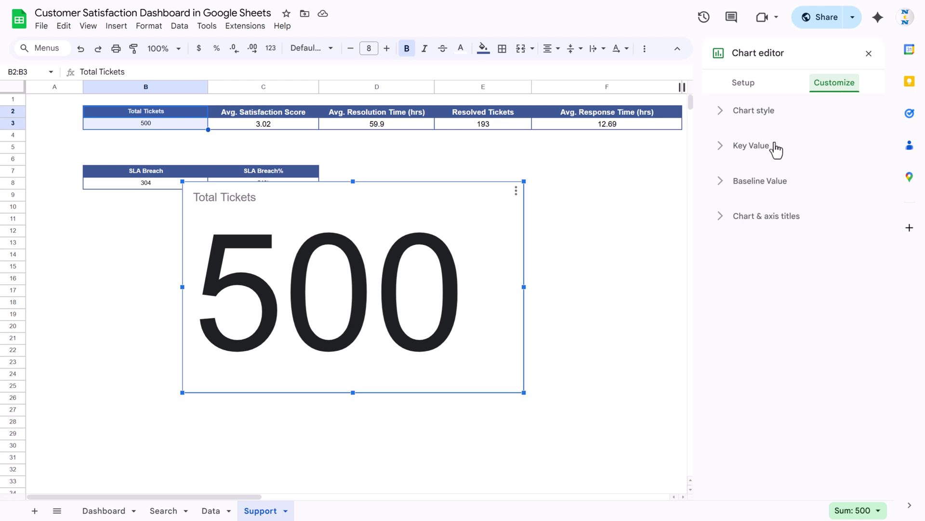
{"action": "left_click", "coordinate": [763, 154]}
{"action": "left_click", "coordinate": [863, 193]}
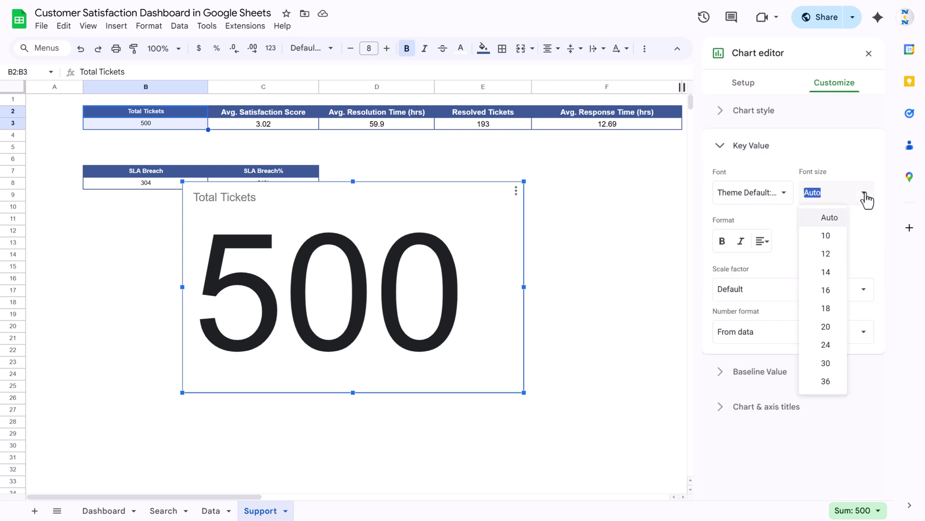
{"action": "type", "text": "45"}
{"action": "key", "text": "Return"}
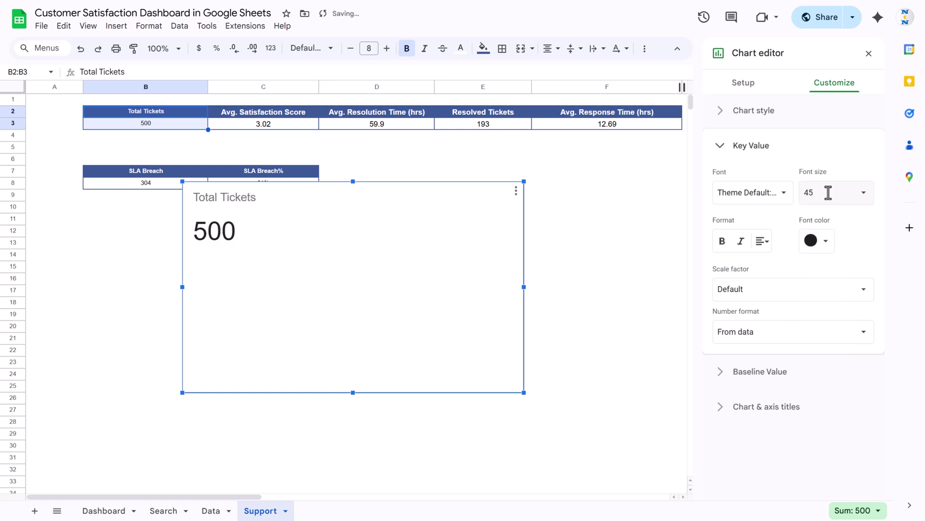
{"action": "left_click", "coordinate": [762, 242]}
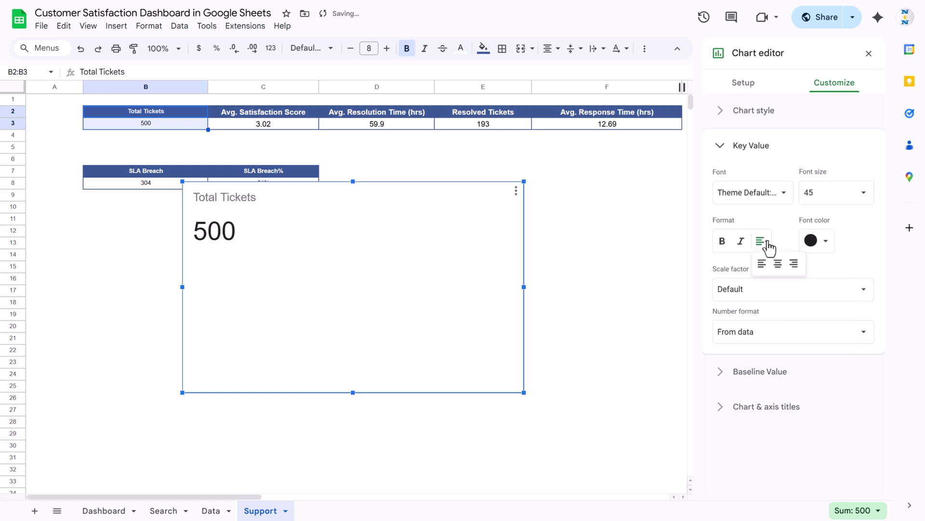
{"action": "left_click", "coordinate": [778, 263]}
{"action": "left_click", "coordinate": [825, 241]}
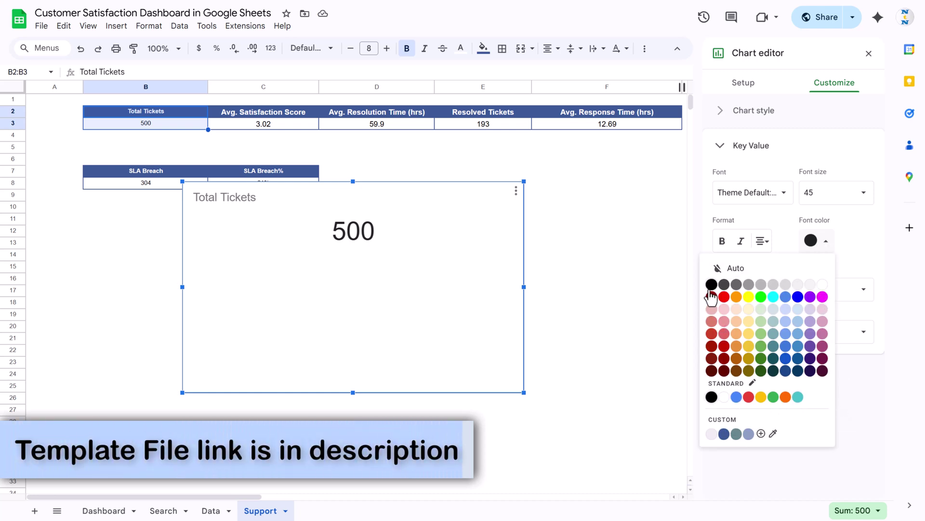
{"action": "left_click", "coordinate": [798, 359]}
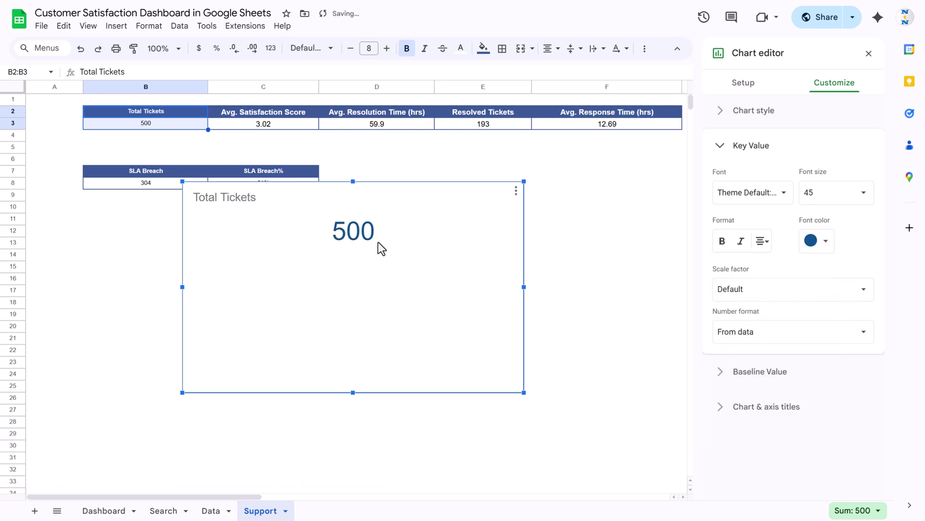
{"action": "left_click", "coordinate": [759, 147]}
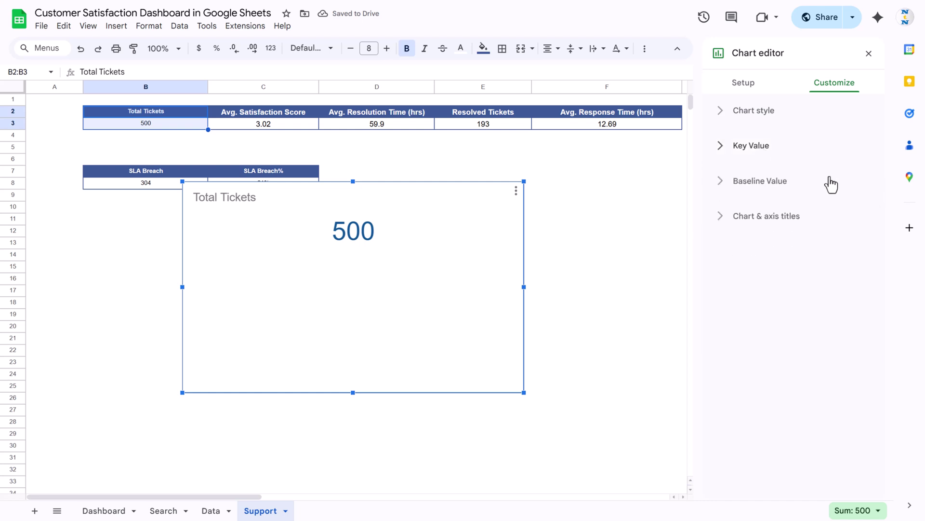
Make the title centred, 18-point, dark blue and bold, then shrink the card and move it to rows 14–19
{"action": "left_click", "coordinate": [787, 223]}
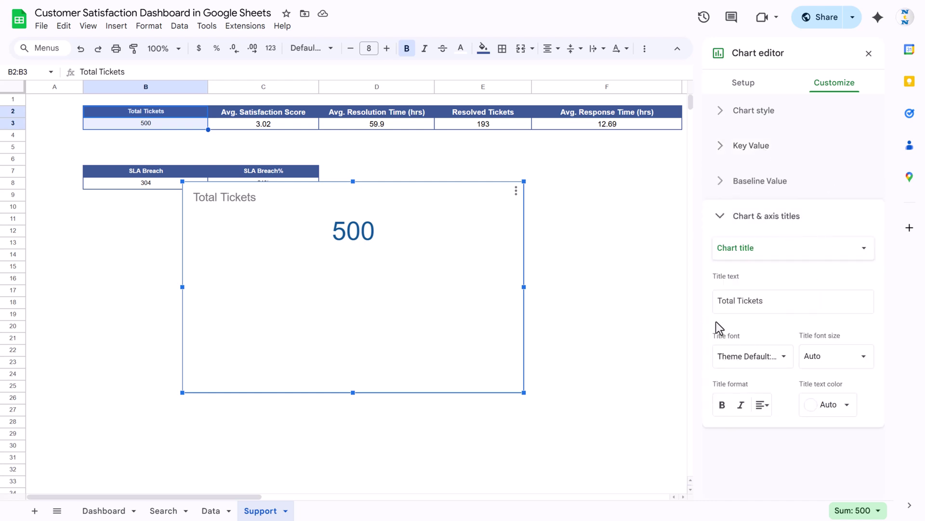
{"action": "left_click", "coordinate": [781, 302]}
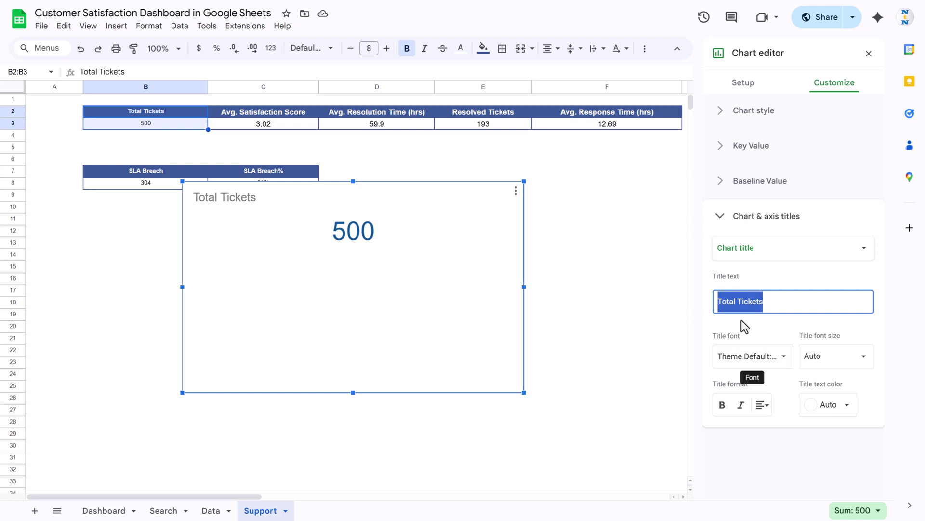
{"action": "left_click", "coordinate": [779, 304]}
{"action": "left_click", "coordinate": [767, 410]}
{"action": "left_click", "coordinate": [777, 426]}
{"action": "left_click", "coordinate": [863, 356]}
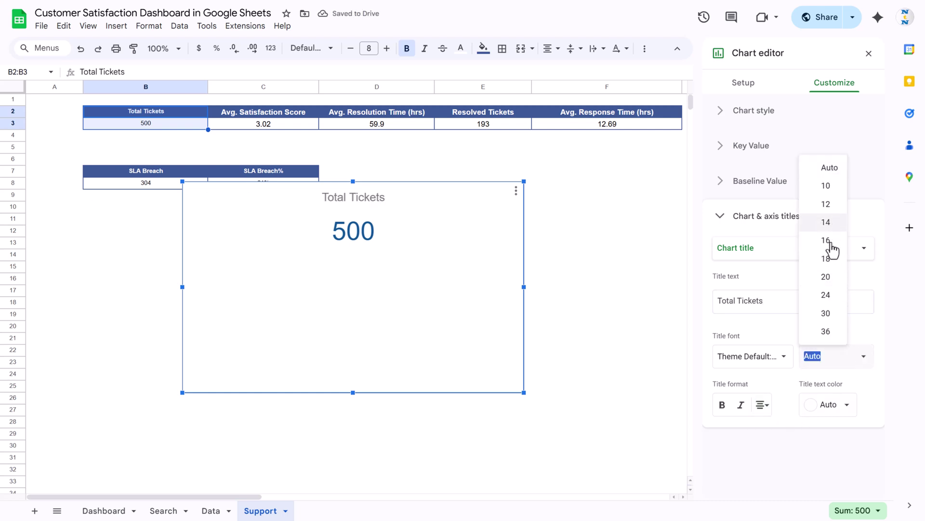
{"action": "left_click", "coordinate": [827, 261]}
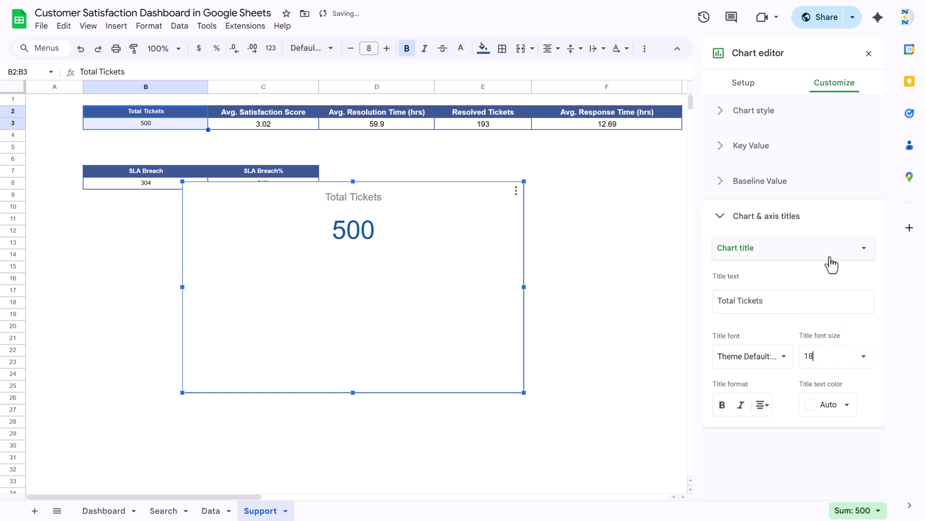
{"action": "left_click", "coordinate": [849, 405]}
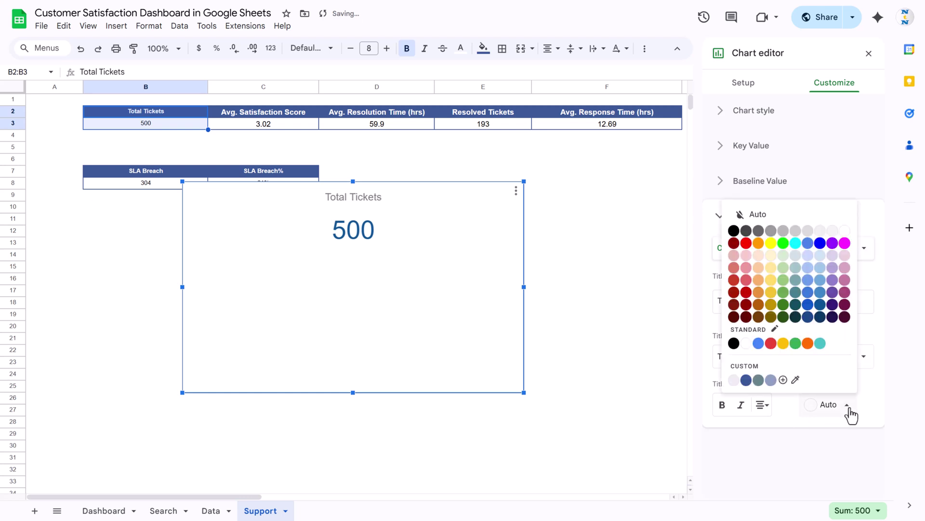
{"action": "left_click", "coordinate": [809, 307]}
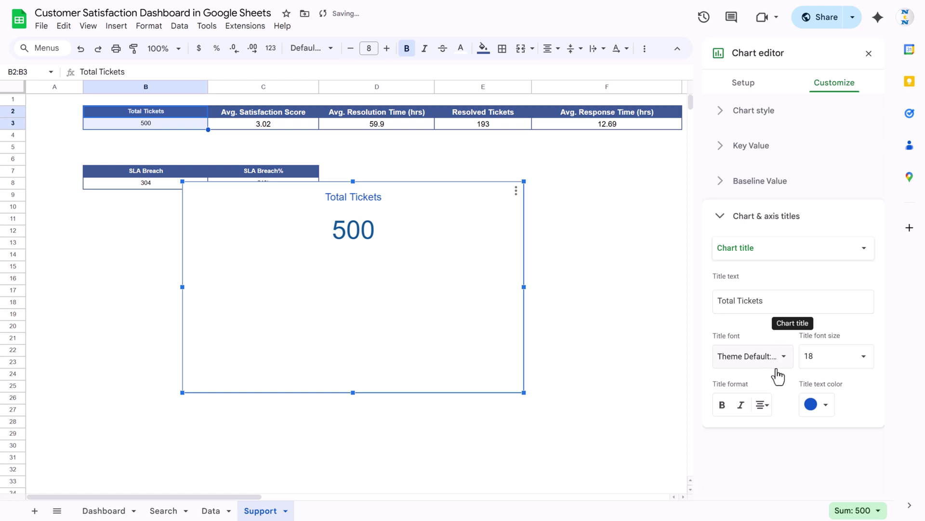
{"action": "left_click", "coordinate": [721, 405]}
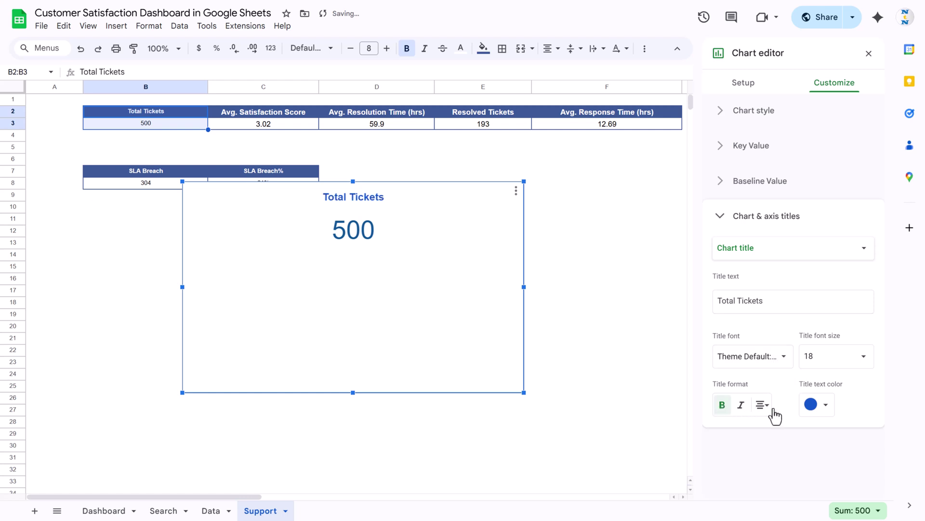
{"action": "left_click_drag", "start_coordinate": [523, 390], "coordinate": [259, 218]}
{"action": "left_click_drag", "start_coordinate": [266, 239], "coordinate": [285, 313]}
Compare with the Dashboard sheet and make the Total Tickets scorecard shorter
{"action": "left_click", "coordinate": [412, 287]}
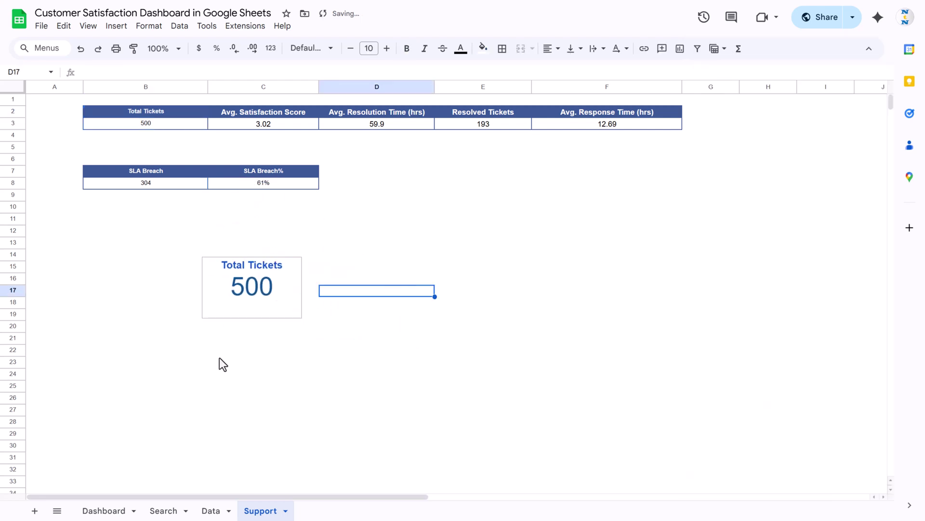
{"action": "left_click", "coordinate": [94, 512]}
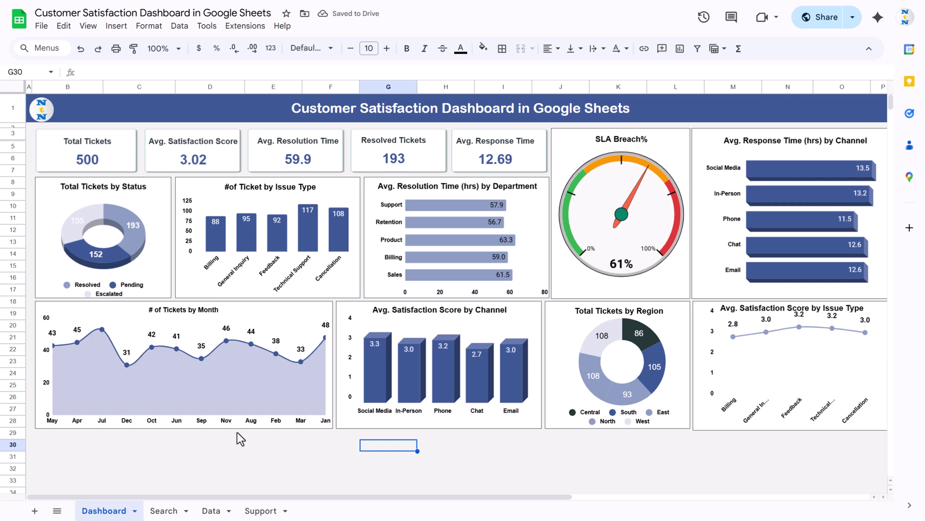
{"action": "left_click", "coordinate": [251, 515]}
{"action": "left_click", "coordinate": [244, 285]}
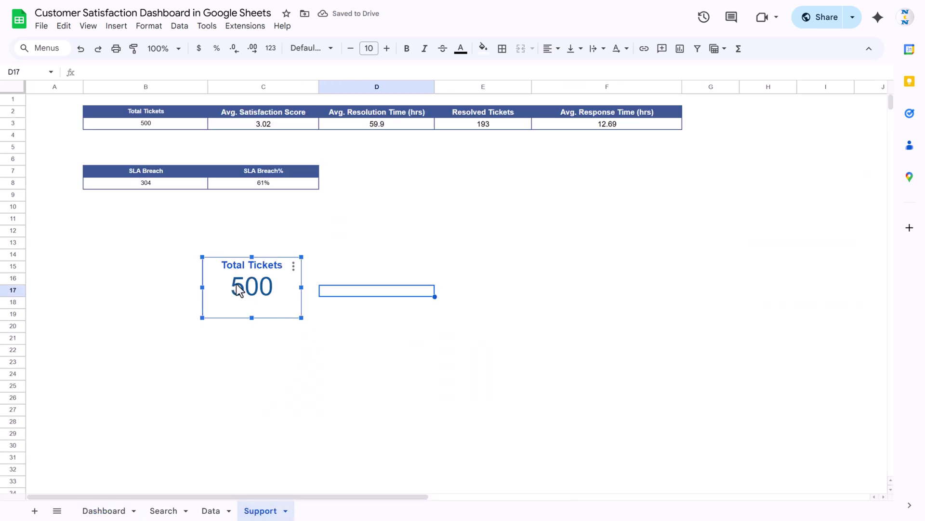
{"action": "left_click_drag", "start_coordinate": [251, 316], "coordinate": [252, 305]}
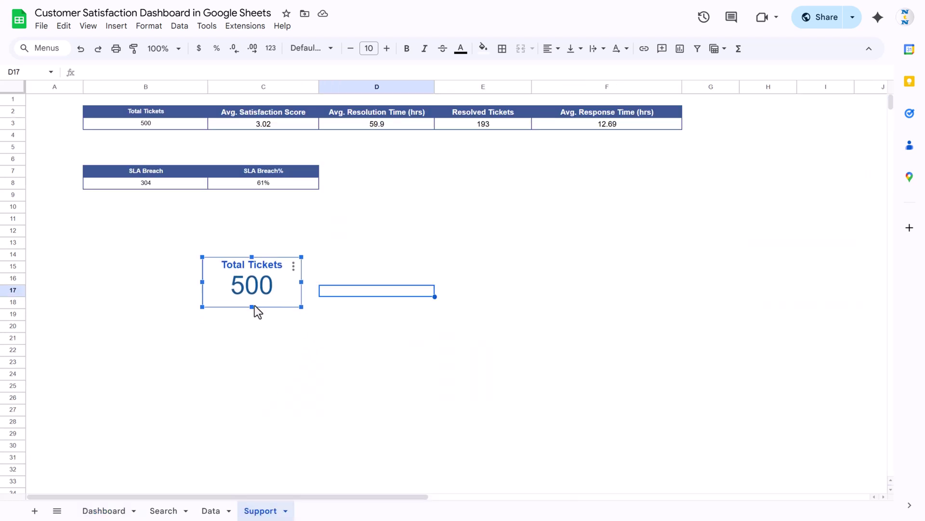
Give the Total Tickets scorecard a blue chart border
{"action": "double_click", "coordinate": [288, 299]}
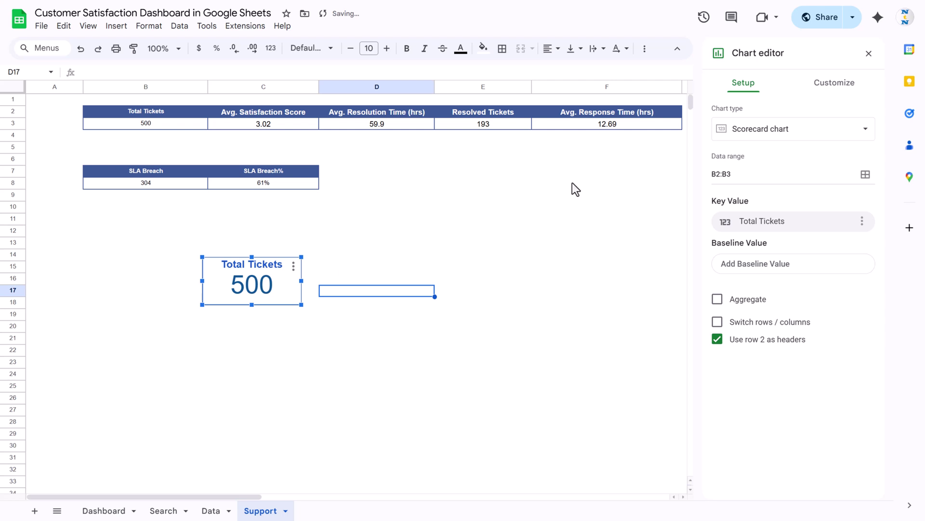
{"action": "left_click", "coordinate": [850, 87]}
{"action": "left_click", "coordinate": [758, 116]}
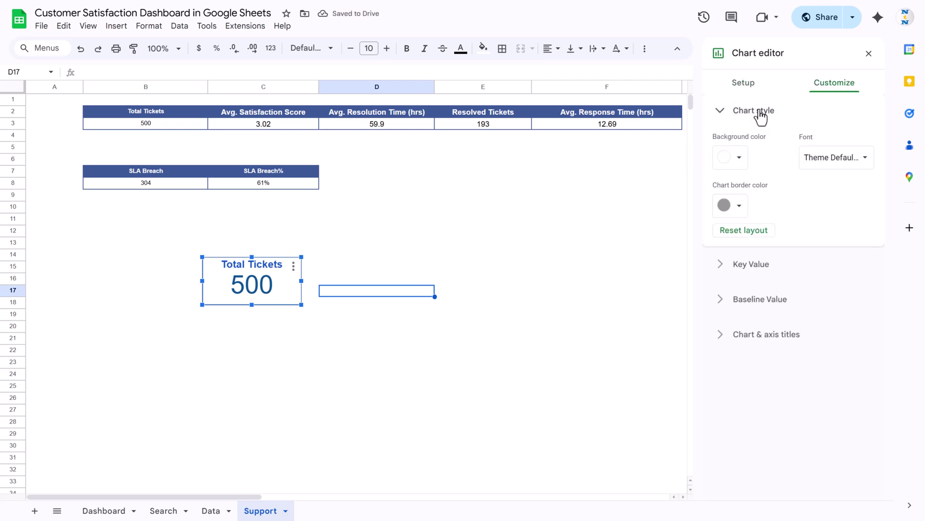
{"action": "left_click", "coordinate": [734, 208]}
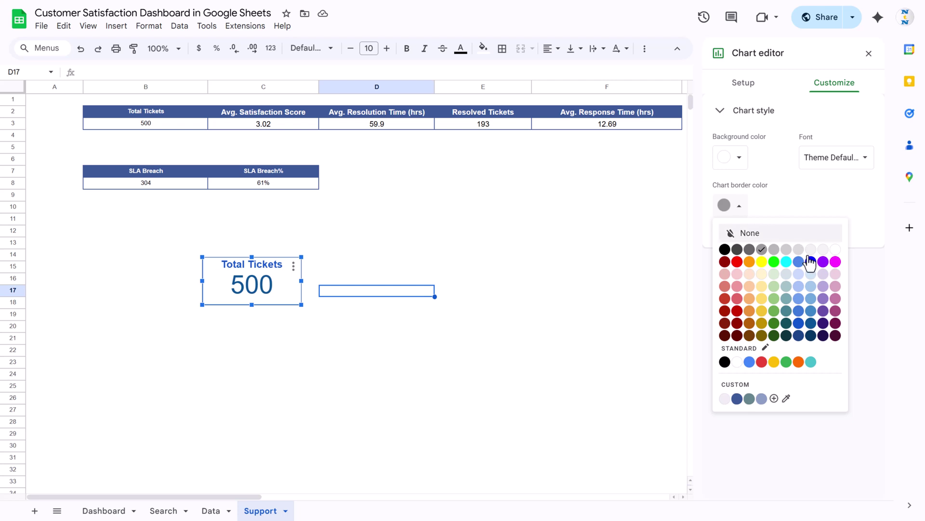
{"action": "left_click", "coordinate": [811, 310]}
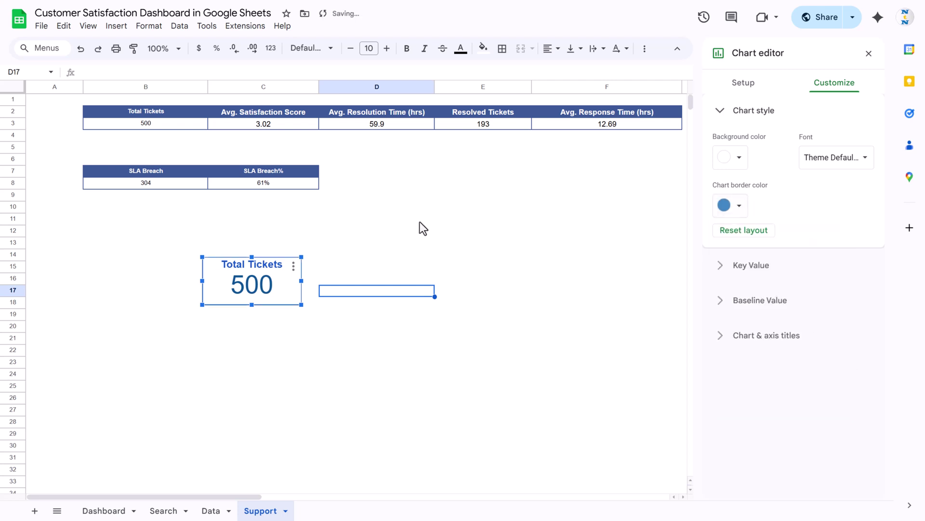
{"action": "left_click", "coordinate": [423, 219]}
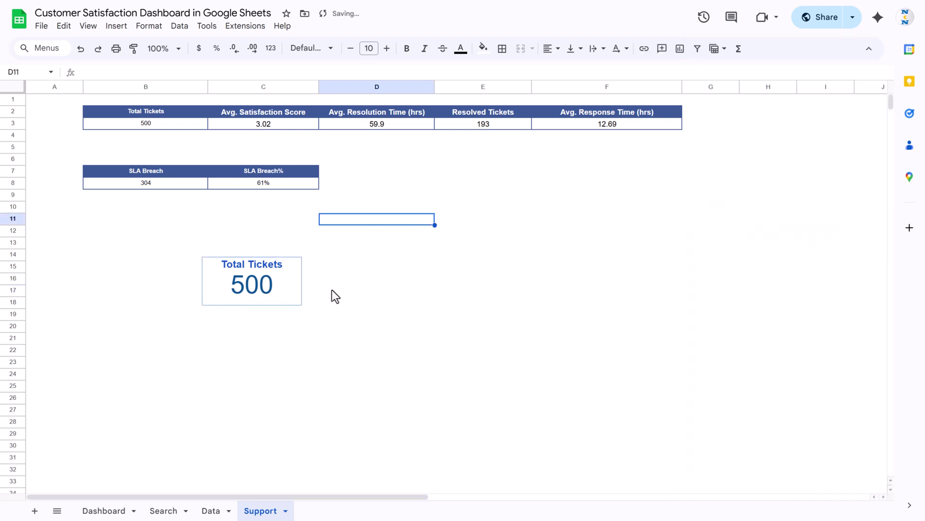
Move the scorecard left under the SLA Breach table, then select C7:C8
{"action": "left_click", "coordinate": [102, 511]}
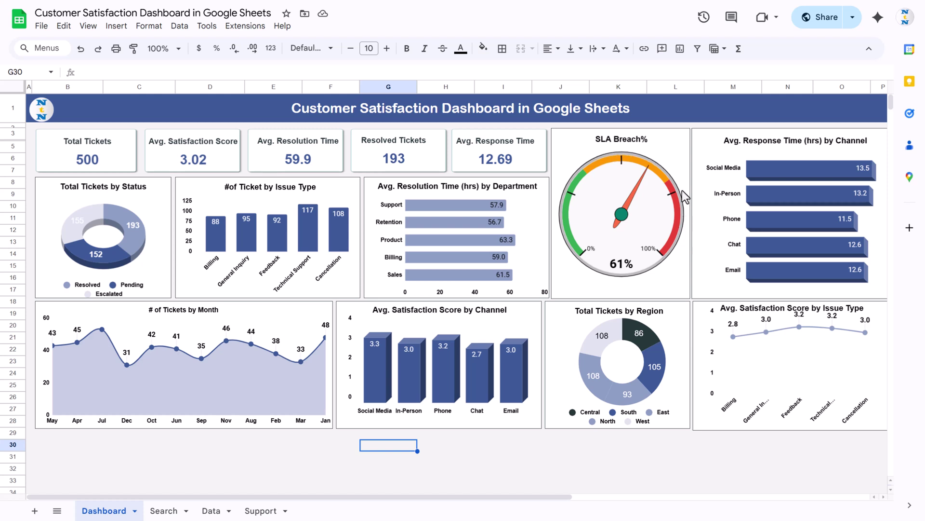
{"action": "left_click", "coordinate": [252, 510]}
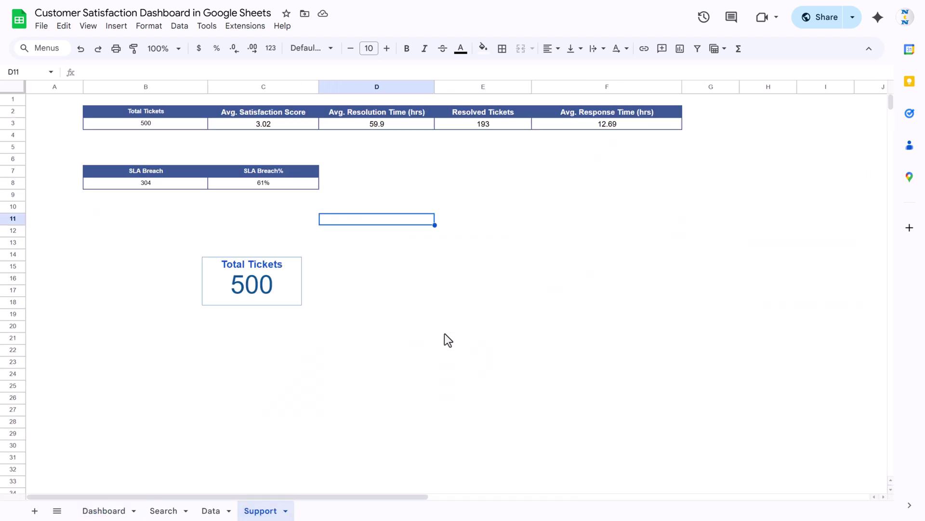
{"action": "left_click", "coordinate": [444, 335]}
{"action": "left_click", "coordinate": [261, 276]}
{"action": "left_click_drag", "start_coordinate": [260, 276], "coordinate": [158, 277]}
{"action": "left_click_drag", "start_coordinate": [268, 172], "coordinate": [270, 190]}
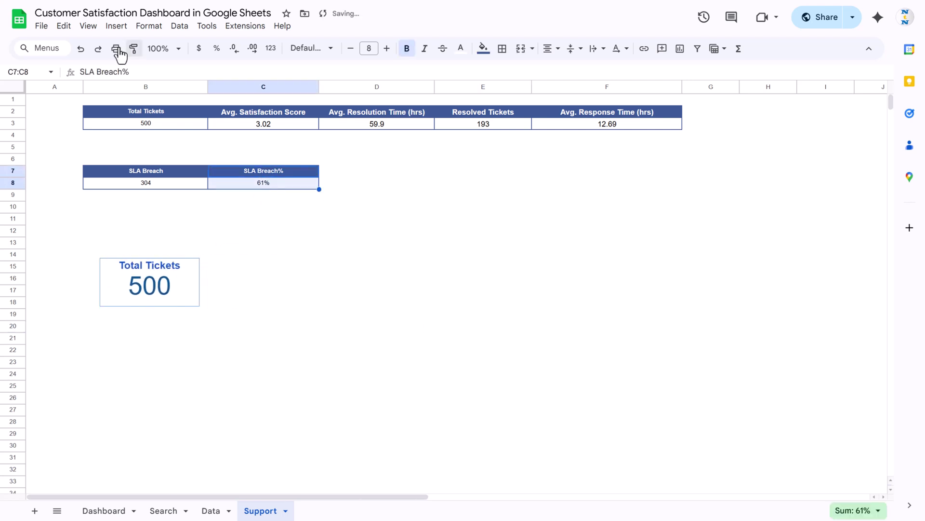
Insert a Gauge chart from C7:C8 showing 61% and widen it beside the scorecard
{"action": "left_click", "coordinate": [116, 25]}
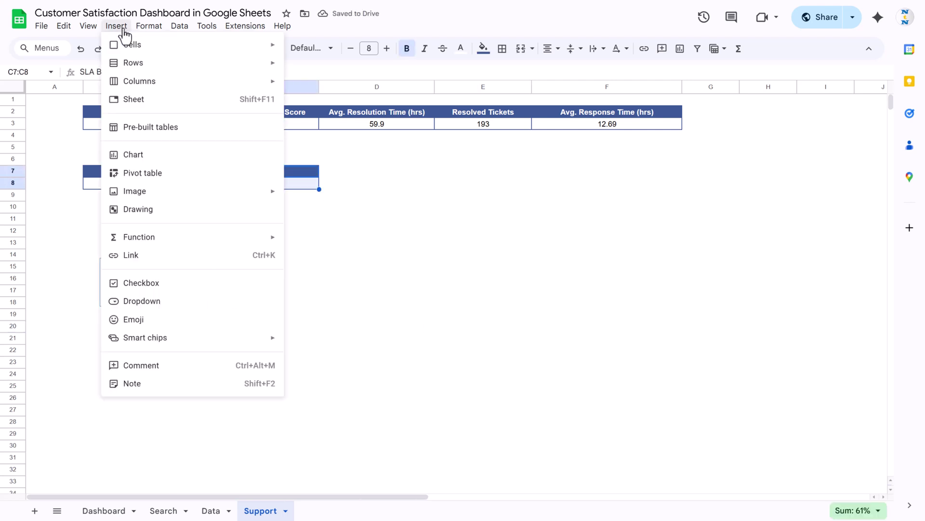
{"action": "left_click", "coordinate": [145, 154]}
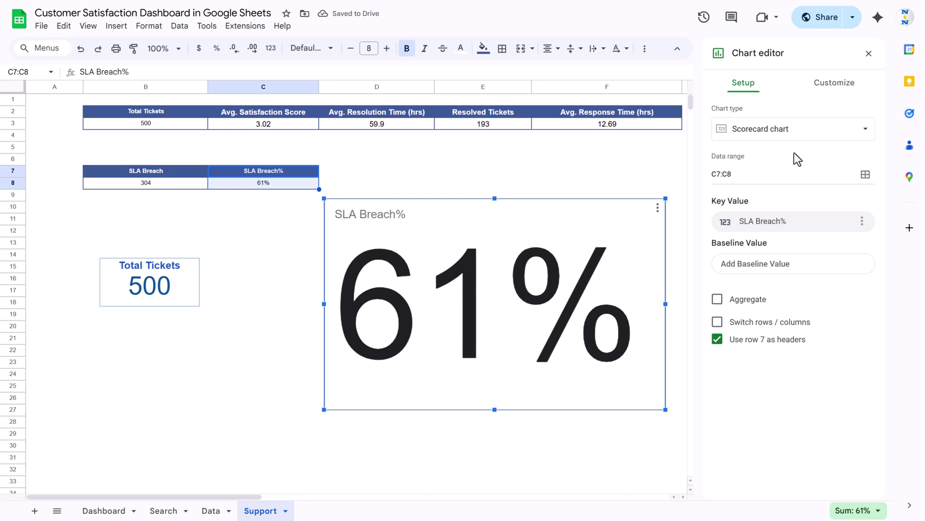
{"action": "left_click", "coordinate": [782, 137]}
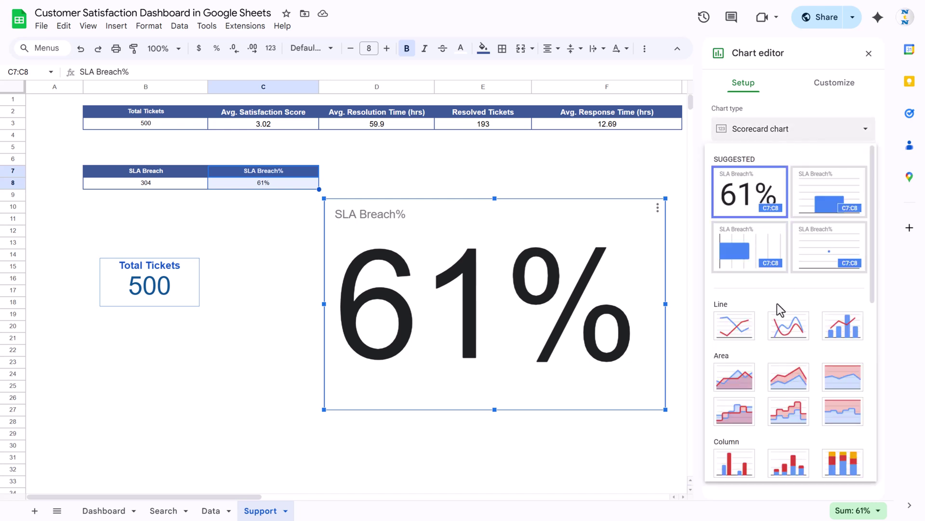
{"action": "scroll", "coordinate": [778, 304], "scroll_direction": "down", "scroll_amount": 6}
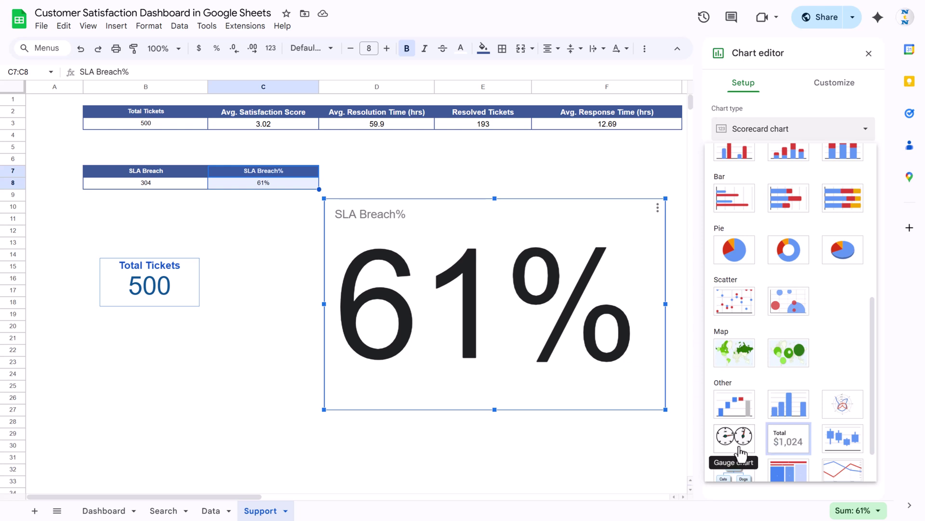
{"action": "left_click", "coordinate": [734, 436]}
{"action": "left_click_drag", "start_coordinate": [489, 304], "coordinate": [526, 301]}
{"action": "left_click_drag", "start_coordinate": [489, 227], "coordinate": [528, 222]}
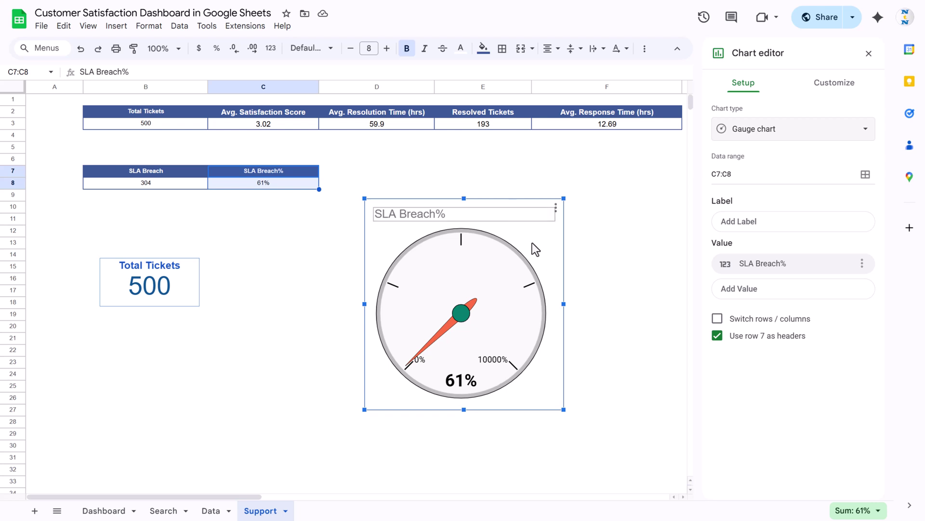
{"action": "left_click", "coordinate": [547, 246]}
Set the SLA Breach% gauge maximum to 1
{"action": "left_click", "coordinate": [836, 87]}
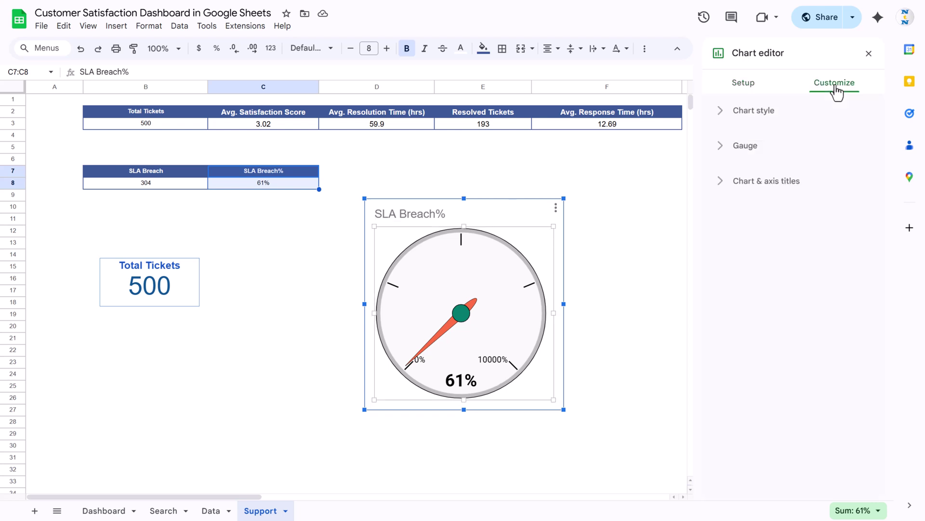
{"action": "left_click", "coordinate": [750, 147]}
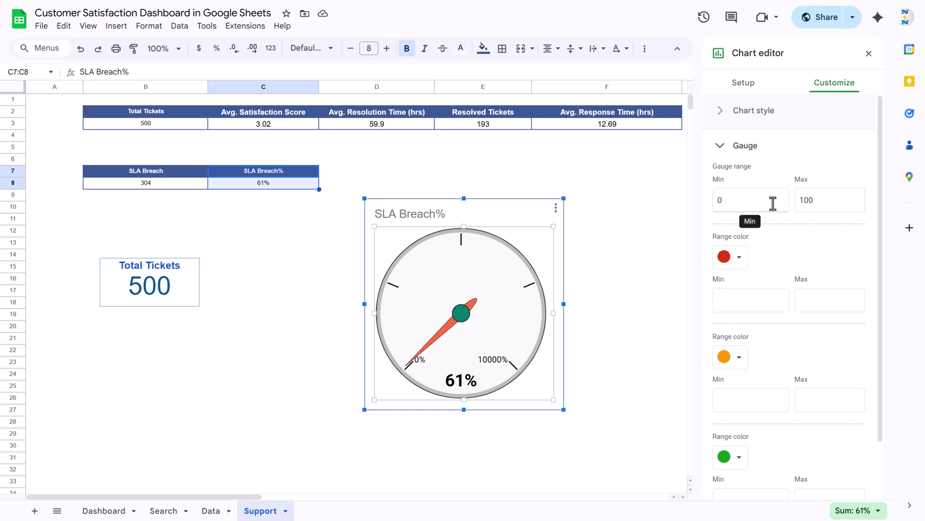
{"action": "double_click", "coordinate": [818, 199]}
{"action": "type", "text": "1"}
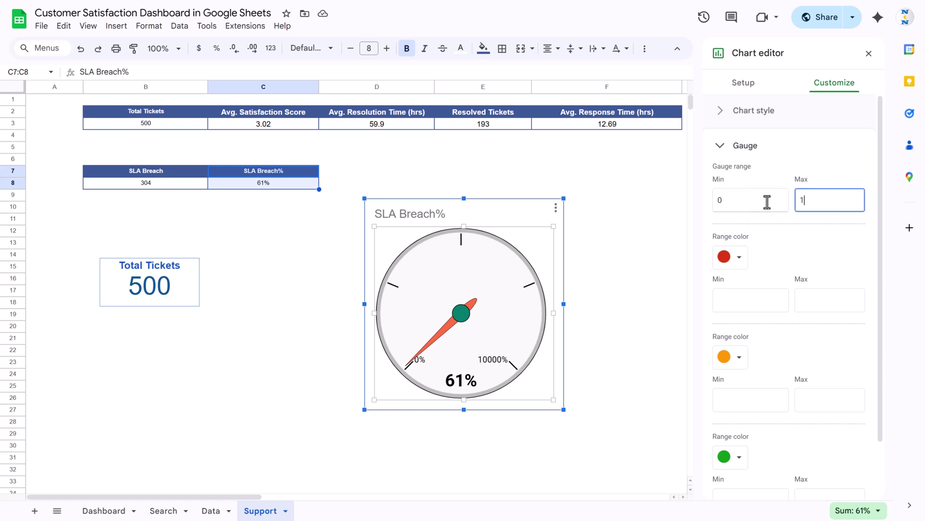
{"action": "left_click", "coordinate": [757, 200]}
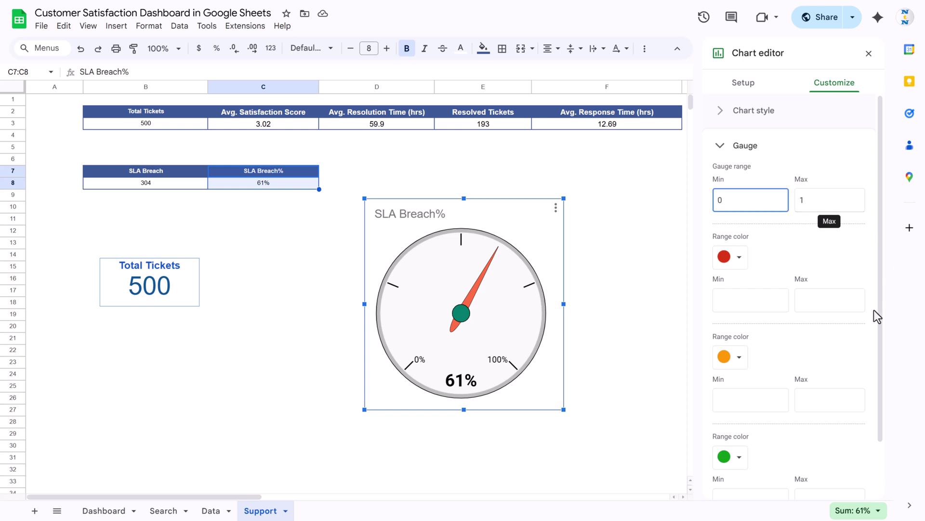
Colour the gauge's first range dark green and its third range dark red
{"action": "left_click", "coordinate": [743, 298]}
{"action": "left_click", "coordinate": [739, 263]}
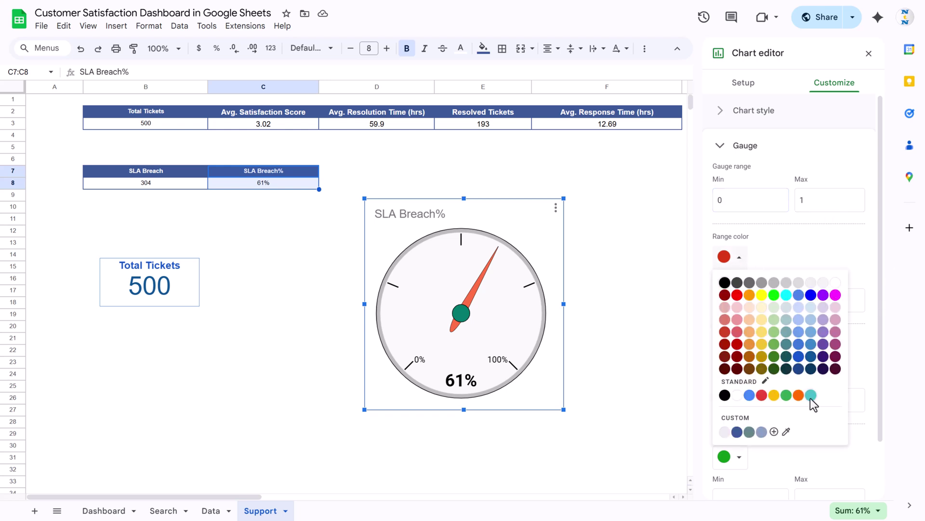
{"action": "left_click", "coordinate": [774, 356]}
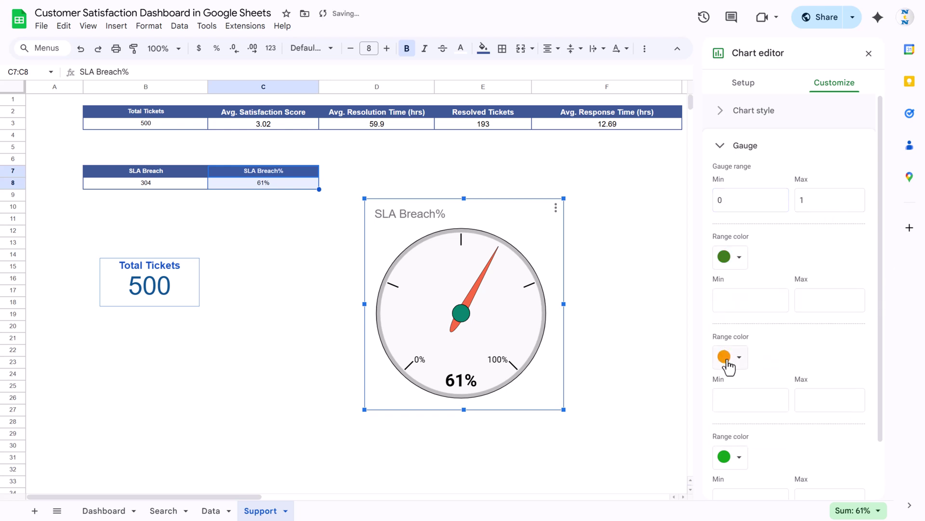
{"action": "left_click", "coordinate": [739, 456]}
{"action": "left_click", "coordinate": [725, 296]}
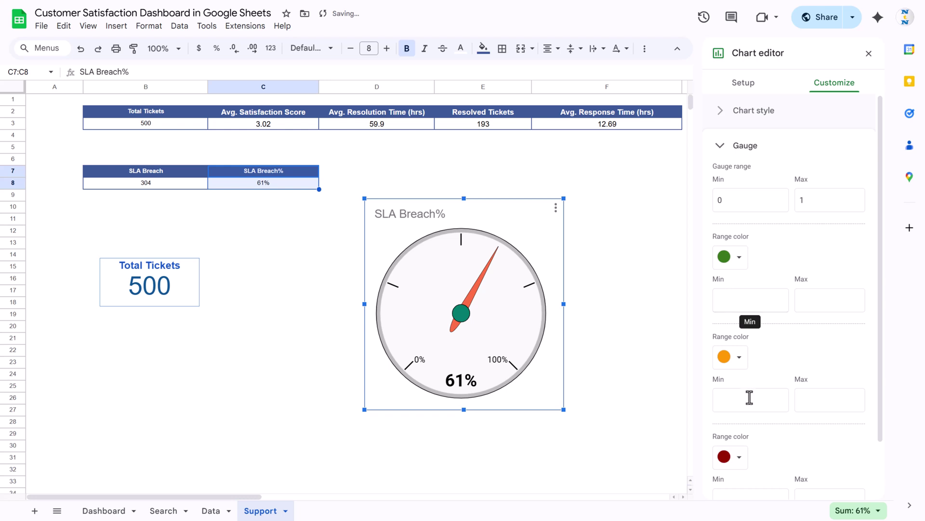
Set the first (green) gauge band to run from 0 to 0.33
{"action": "left_click", "coordinate": [748, 299]}
{"action": "type", "text": "0"}
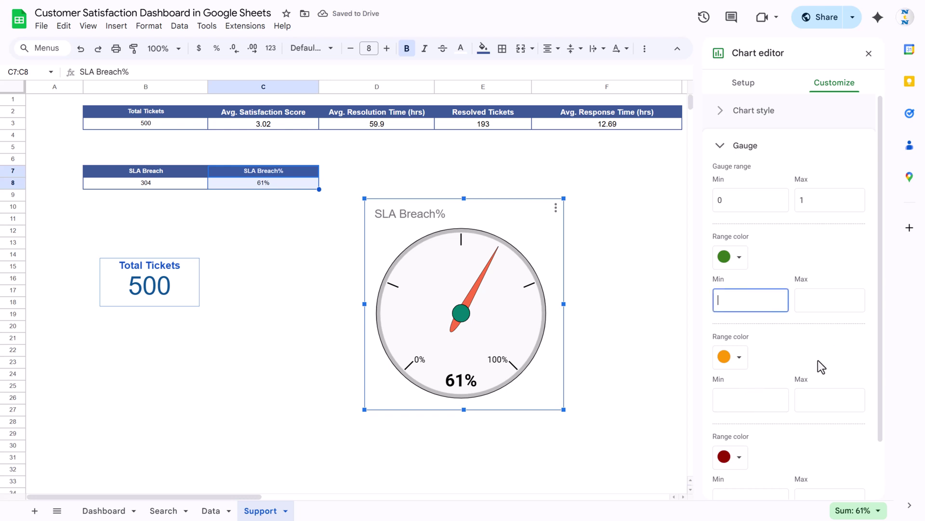
{"action": "key", "text": "Tab"}
{"action": "type", "text": "0.33"}
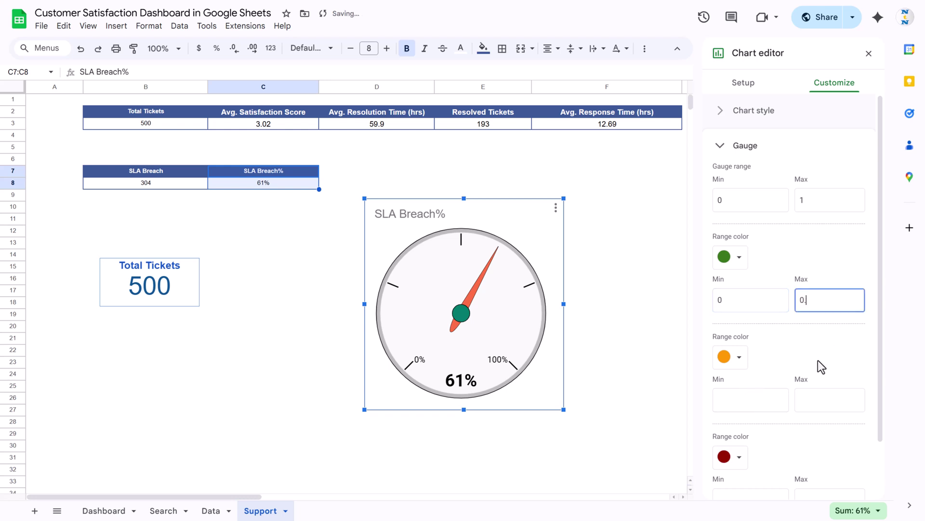
{"action": "left_click", "coordinate": [754, 300]}
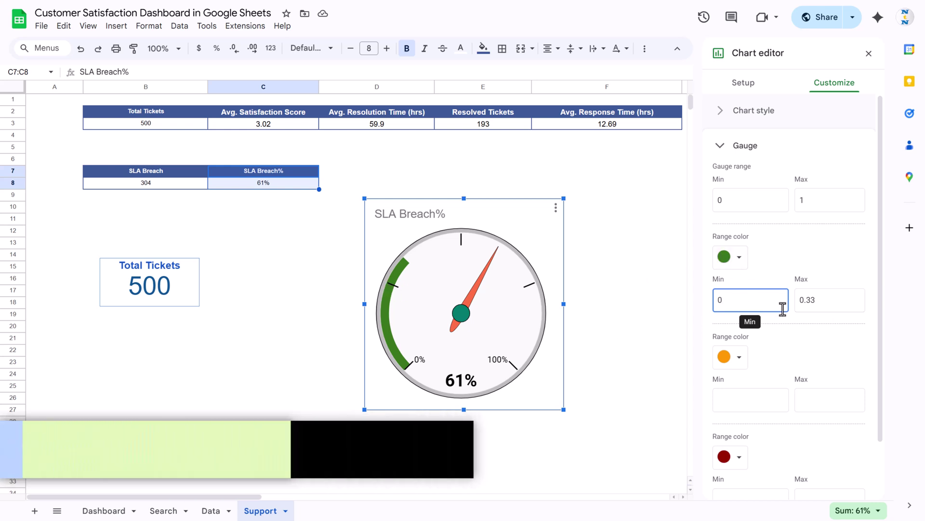
Set the orange band to 0.33–0.66 and the dark-red band to 0.66–1
{"action": "scroll", "coordinate": [784, 311], "scroll_direction": "down", "scroll_amount": 2}
{"action": "left_click", "coordinate": [741, 344]}
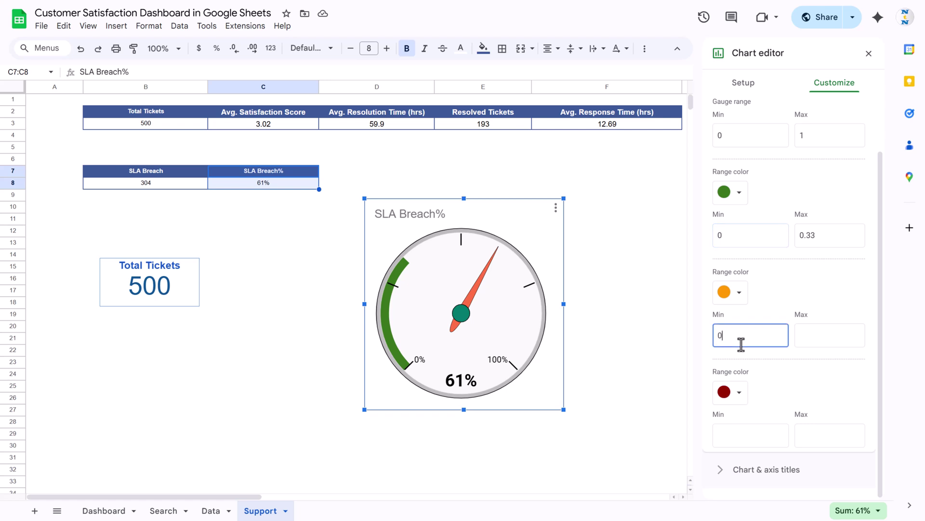
{"action": "left_click", "coordinate": [827, 330]}
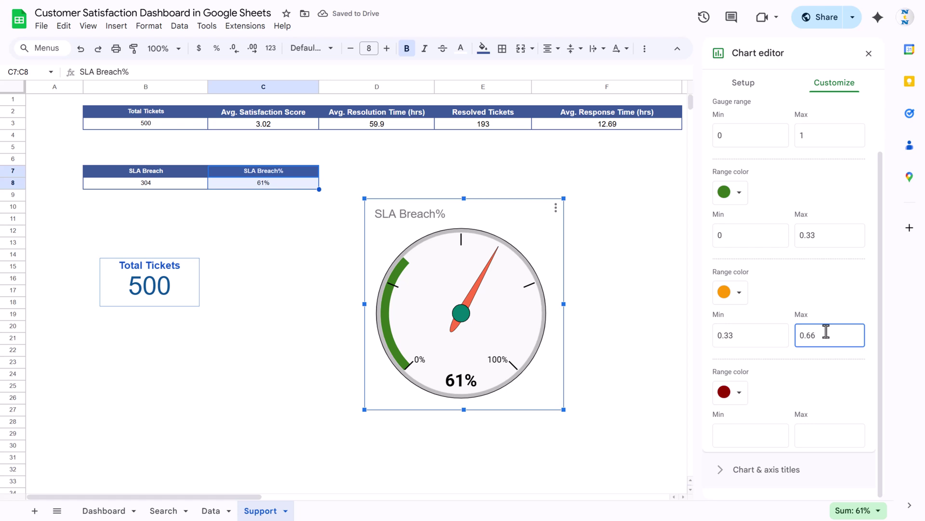
{"action": "left_click", "coordinate": [769, 361]}
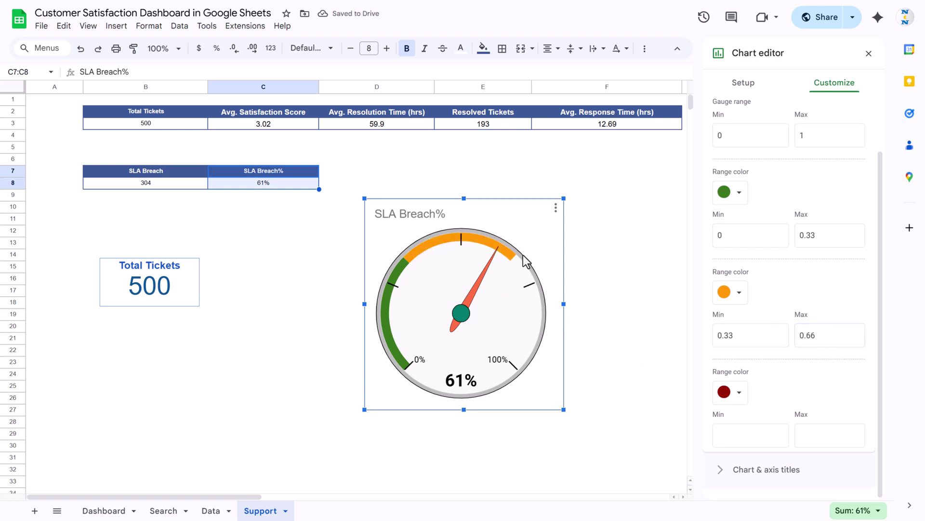
{"action": "left_click", "coordinate": [746, 439]}
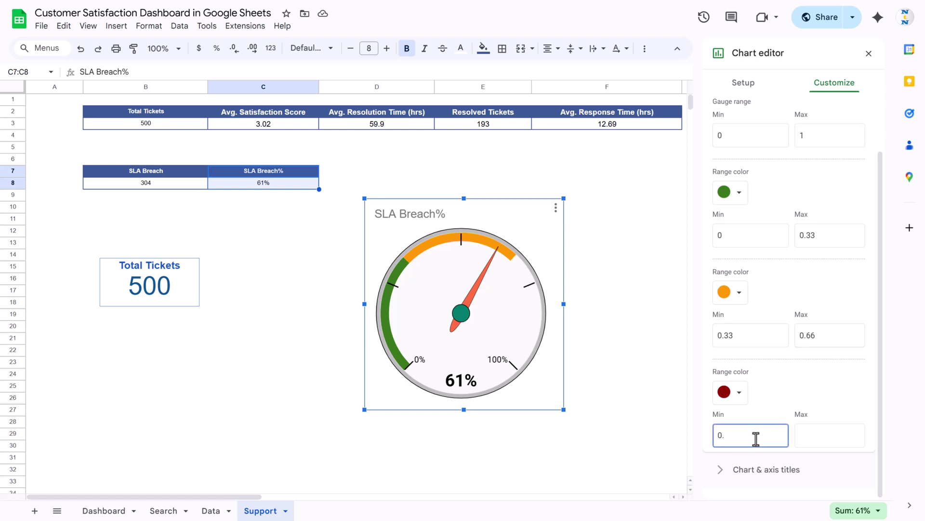
{"action": "left_click", "coordinate": [845, 439]}
{"action": "type", "text": "1"}
{"action": "left_click", "coordinate": [819, 383]}
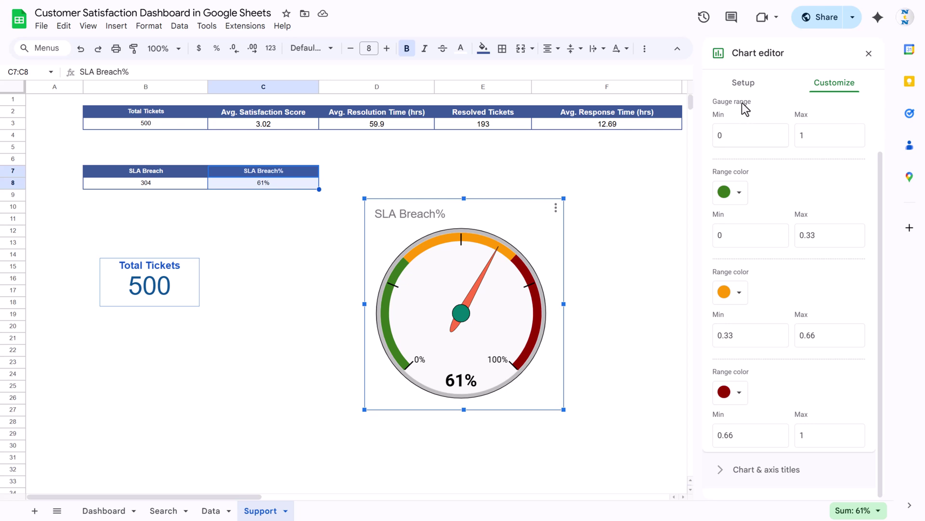
{"action": "scroll", "coordinate": [736, 143], "scroll_direction": "up", "scroll_amount": 2}
Make the gauge title centred, black, bold and size 16
{"action": "left_click", "coordinate": [752, 157]}
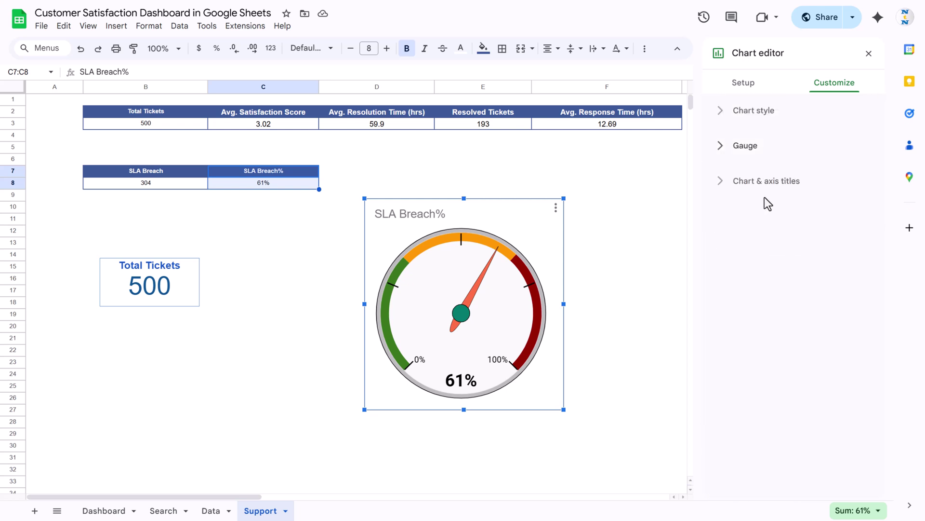
{"action": "left_click", "coordinate": [767, 182]}
{"action": "left_click", "coordinate": [764, 369]}
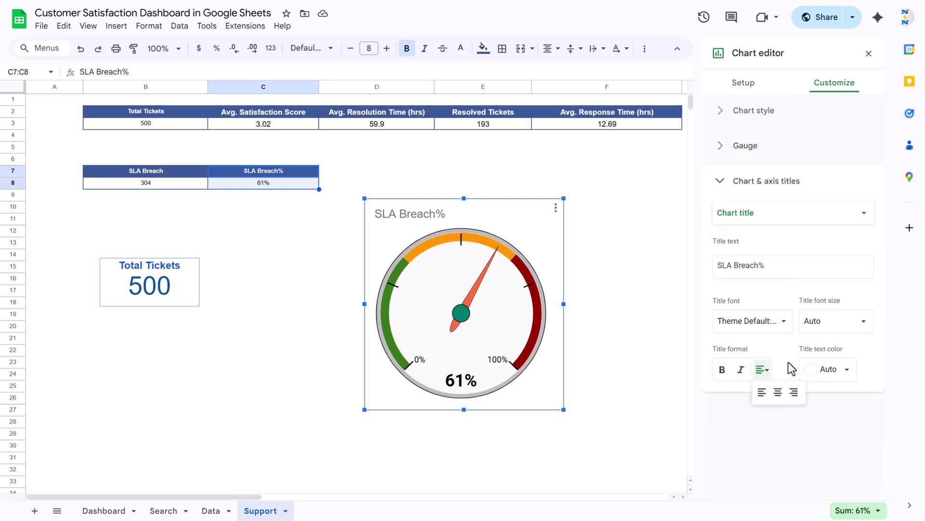
{"action": "left_click", "coordinate": [778, 392]}
{"action": "left_click", "coordinate": [839, 371]}
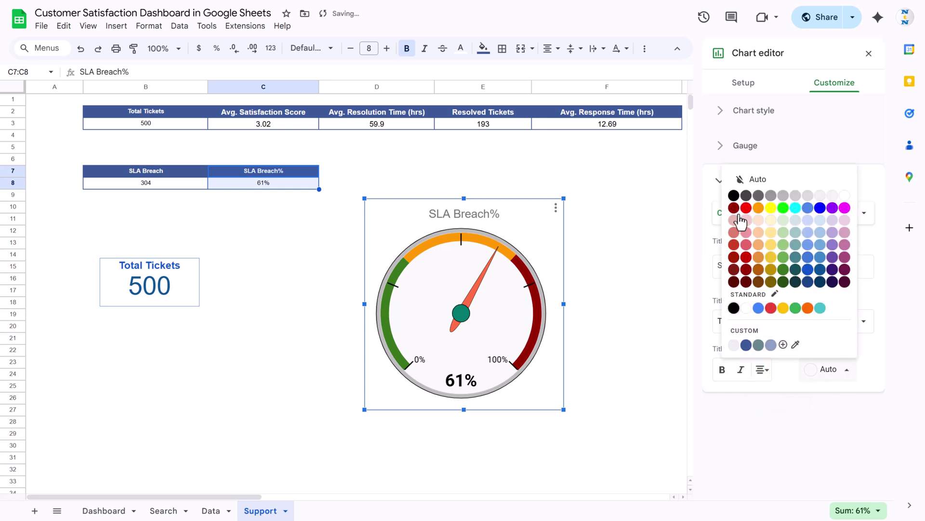
{"action": "left_click", "coordinate": [734, 195]}
{"action": "left_click", "coordinate": [863, 322]}
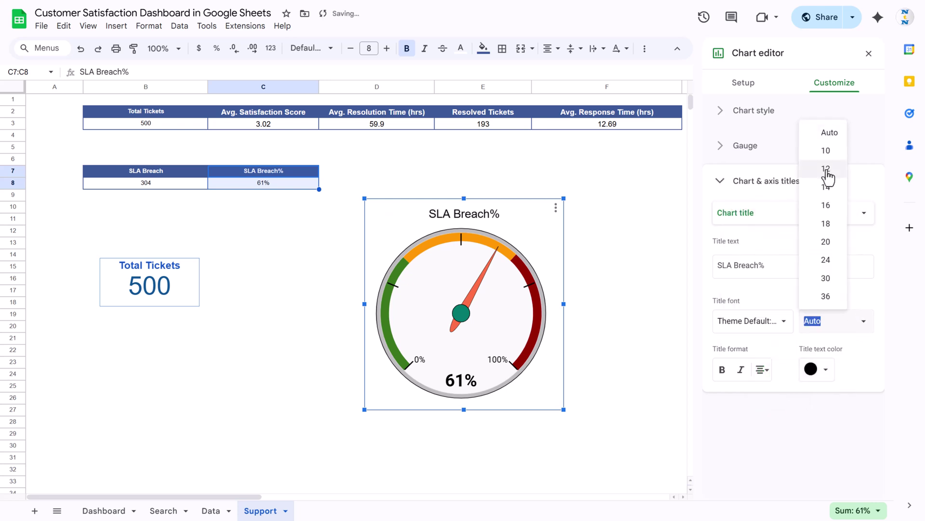
{"action": "left_click", "coordinate": [826, 187]}
{"action": "left_click", "coordinate": [722, 370]}
{"action": "left_click", "coordinate": [863, 322]}
{"action": "type", "text": "16"}
Shrink the gauge chart to a compact size and nudge it into place
{"action": "left_click_drag", "start_coordinate": [564, 410], "coordinate": [476, 306]}
{"action": "left_click", "coordinate": [528, 293]}
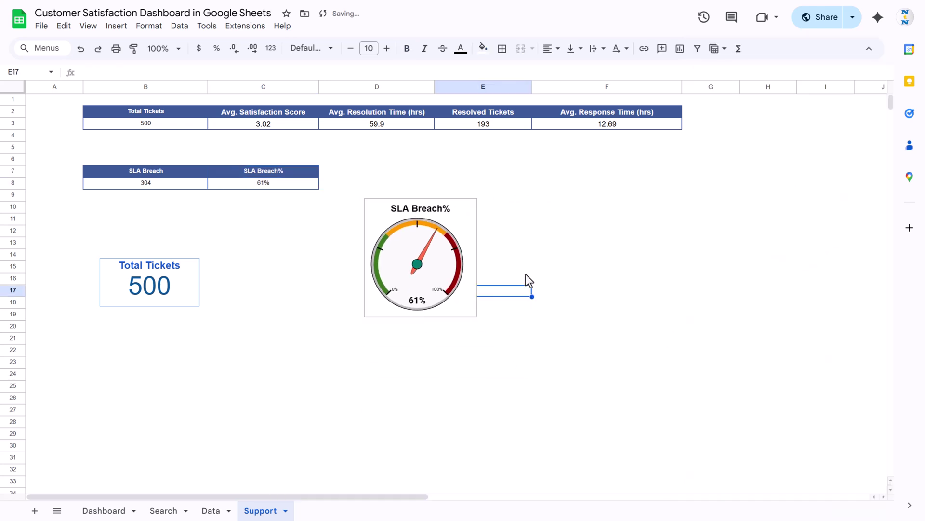
{"action": "left_click_drag", "start_coordinate": [450, 213], "coordinate": [436, 242]}
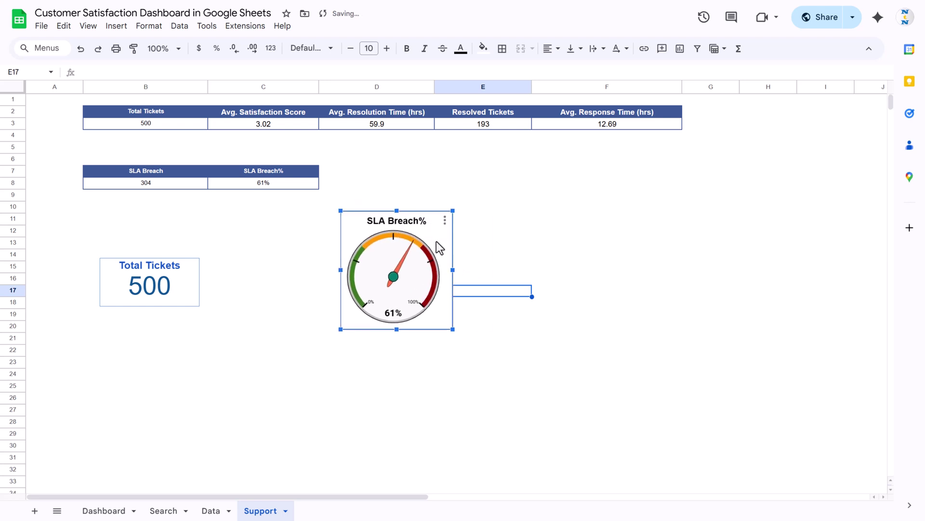
Give the gauge chart a blue border
{"action": "double_click", "coordinate": [443, 247]}
{"action": "left_click", "coordinate": [820, 90]}
{"action": "left_click", "coordinate": [749, 113]}
{"action": "left_click", "coordinate": [738, 206]}
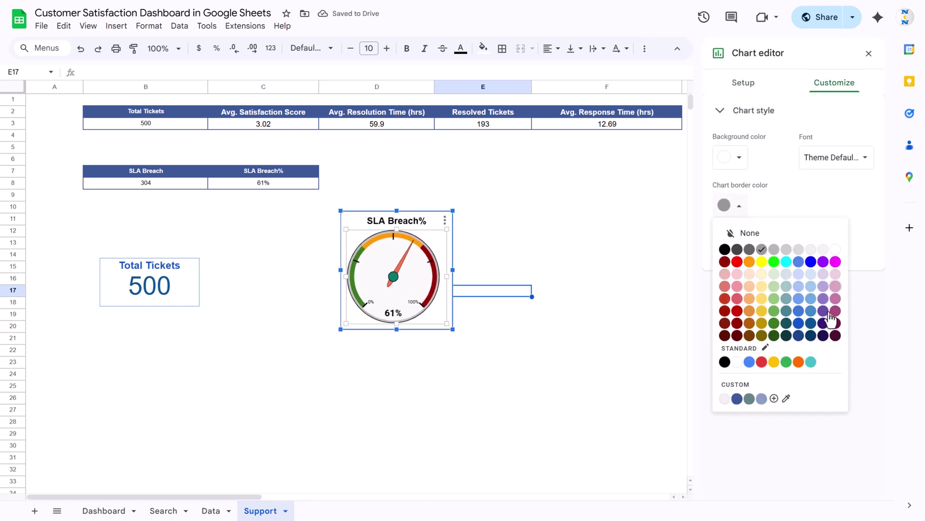
{"action": "left_click", "coordinate": [797, 312]}
{"action": "left_click", "coordinate": [641, 302]}
{"action": "left_click", "coordinate": [603, 221]}
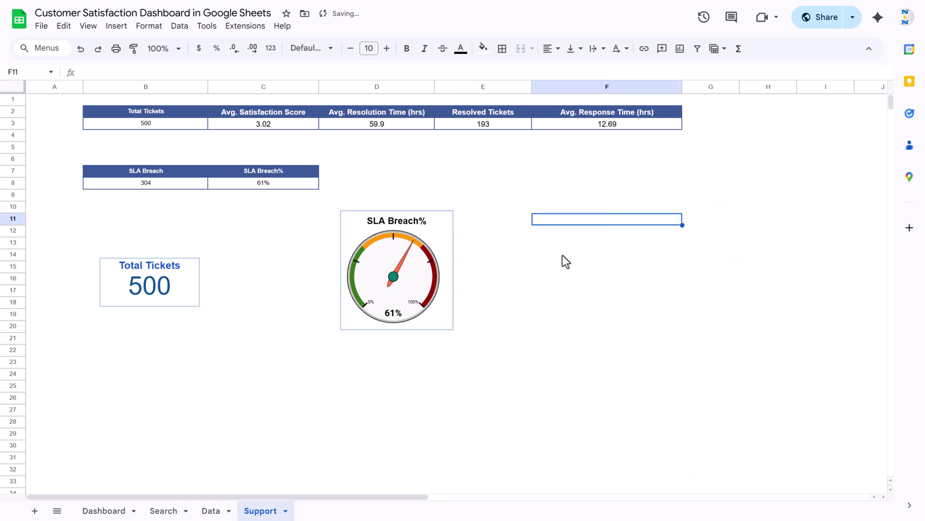
{"action": "right_click", "coordinate": [433, 224]}
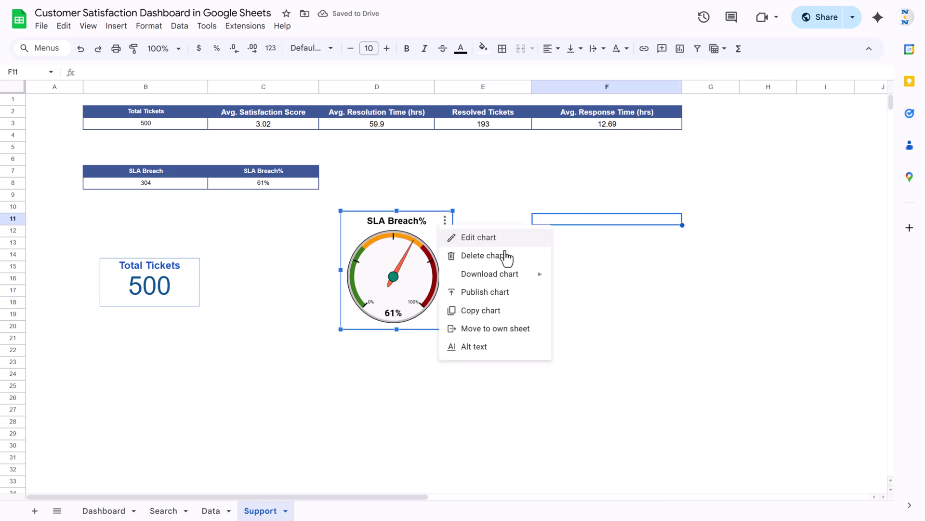
{"action": "left_click", "coordinate": [479, 308]}
Move the gauge beside the Total Tickets scorecard on the Support sheet
{"action": "left_click_drag", "start_coordinate": [451, 245], "coordinate": [333, 288]}
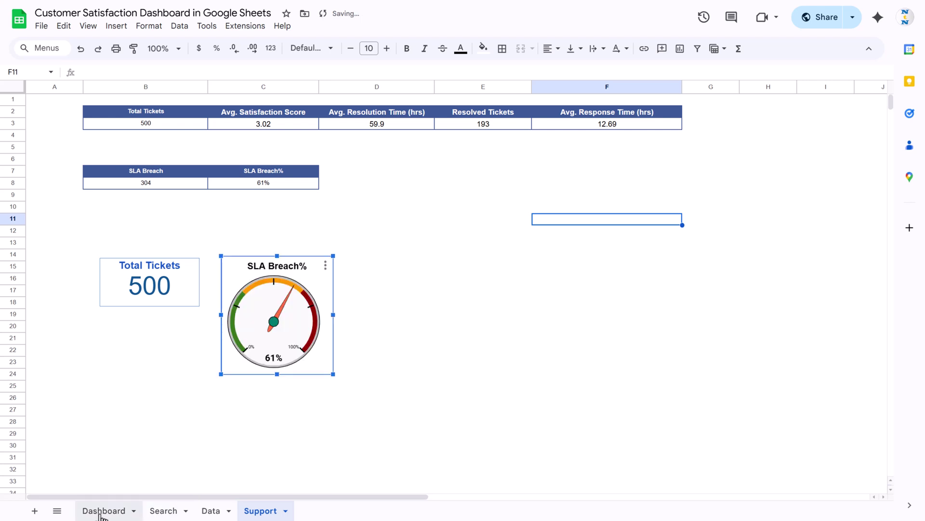
{"action": "left_click", "coordinate": [104, 511]}
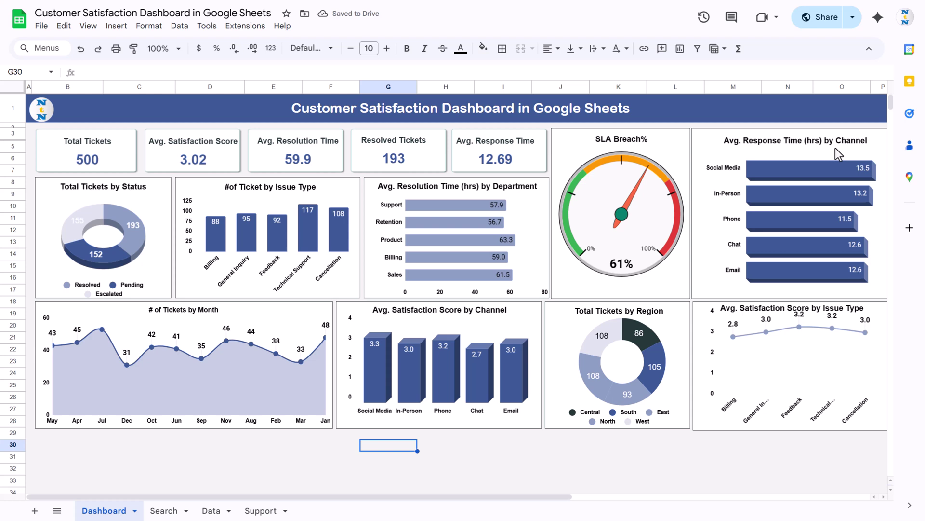
{"action": "left_click", "coordinate": [255, 512]}
Insert a new chart near cell E15 on the Support sheet
{"action": "left_click", "coordinate": [498, 274]}
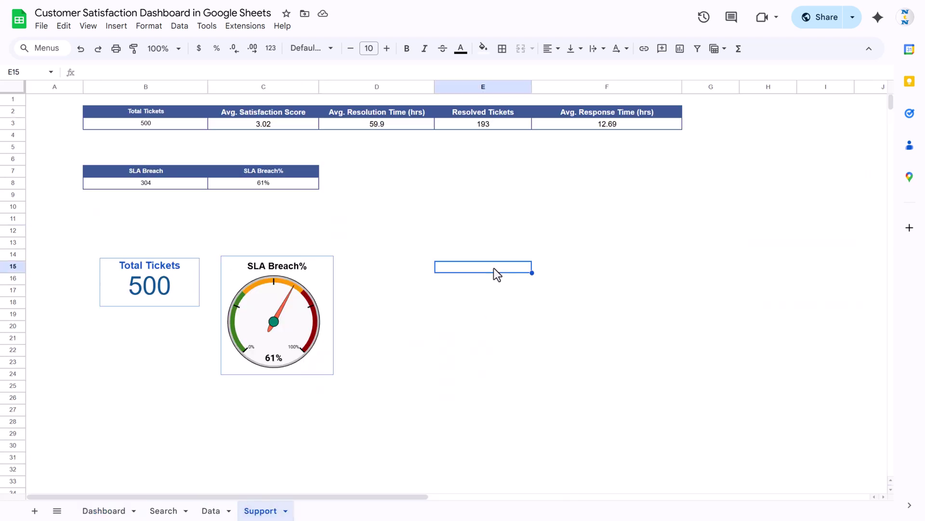
{"action": "left_click", "coordinate": [116, 26]}
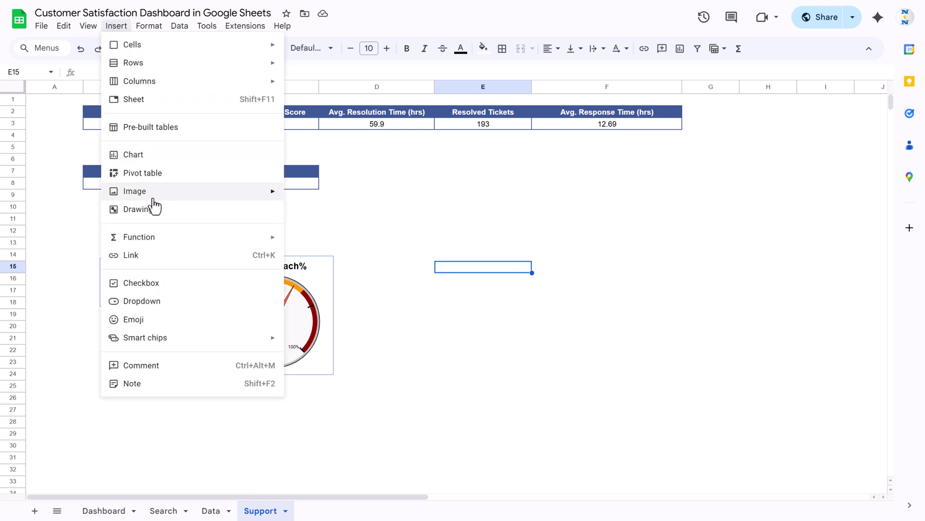
{"action": "left_click", "coordinate": [236, 156]}
{"action": "left_click_drag", "start_coordinate": [481, 179], "coordinate": [499, 177]}
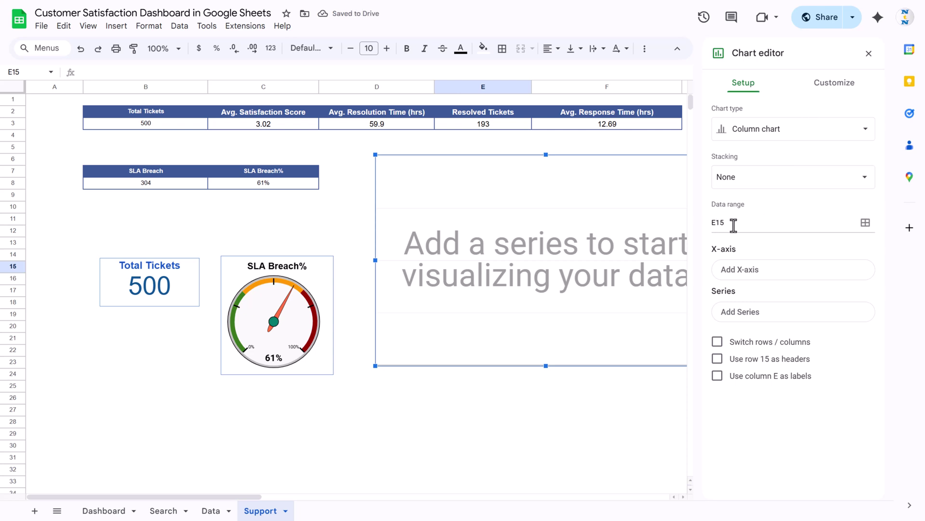
Set the chart's data ranges to Data!D:D (Channel) and Data!H:H (Response Time)
{"action": "left_click", "coordinate": [866, 224]}
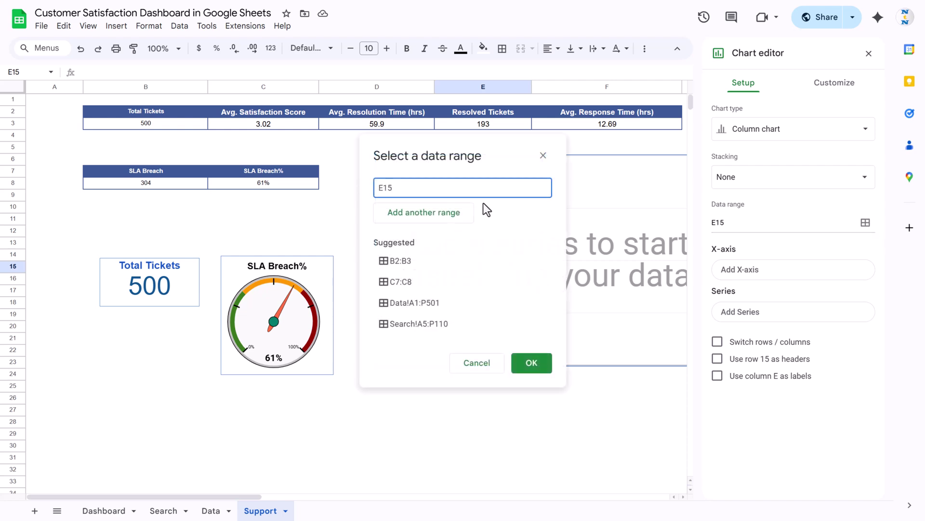
{"action": "double_click", "coordinate": [431, 188]}
{"action": "left_click", "coordinate": [210, 511]}
{"action": "left_click_drag", "start_coordinate": [300, 492], "coordinate": [117, 481]}
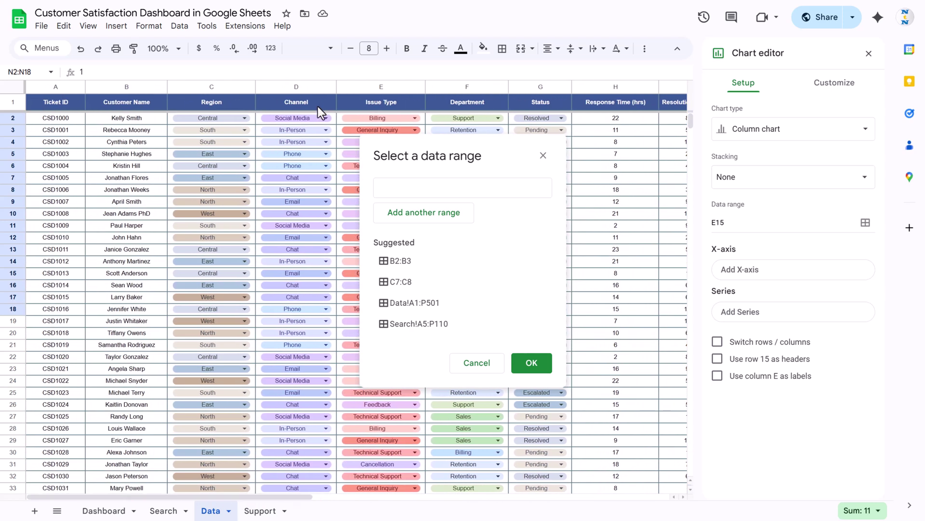
{"action": "left_click", "coordinate": [308, 87]}
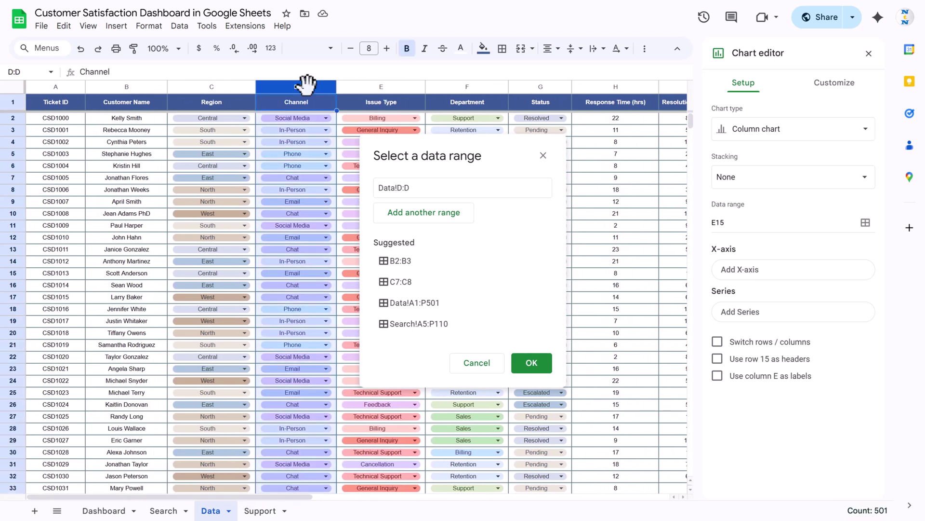
{"action": "left_click", "coordinate": [426, 224]}
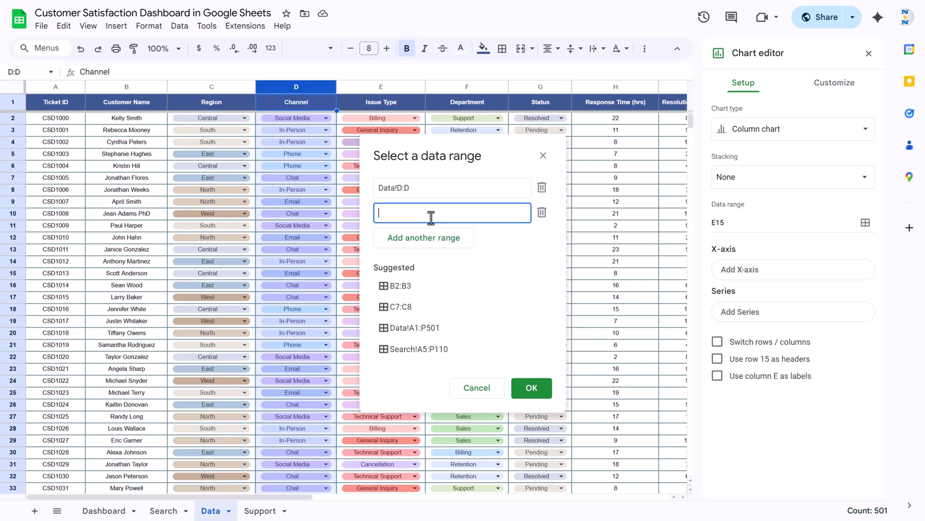
{"action": "left_click_drag", "start_coordinate": [256, 508], "coordinate": [385, 504]}
{"action": "left_click", "coordinate": [316, 88]}
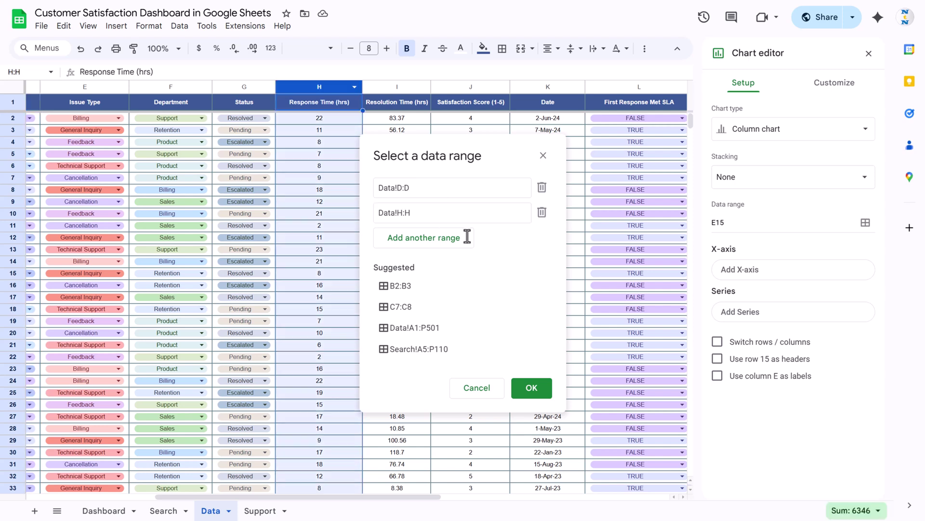
{"action": "left_click", "coordinate": [532, 389]}
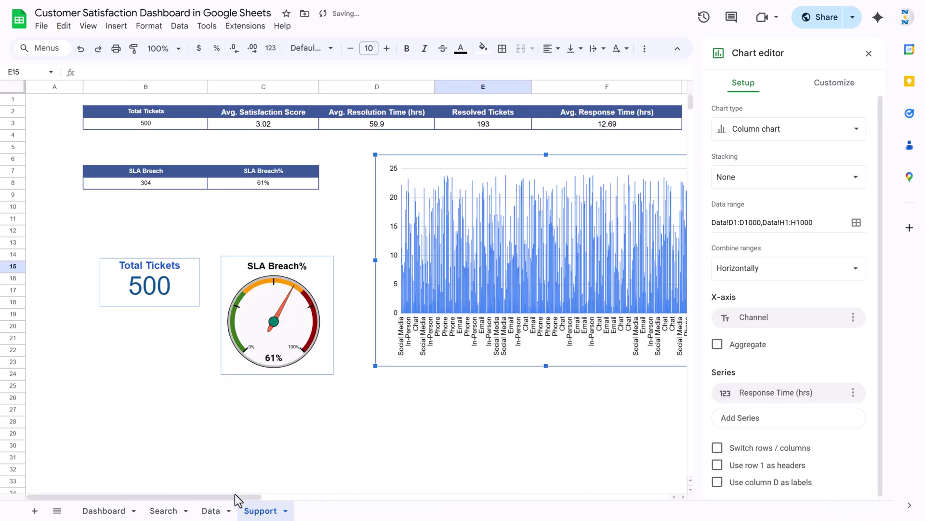
Turn the new chart into a horizontal bar chart summing response time per channel
{"action": "left_click_drag", "start_coordinate": [225, 499], "coordinate": [320, 502]}
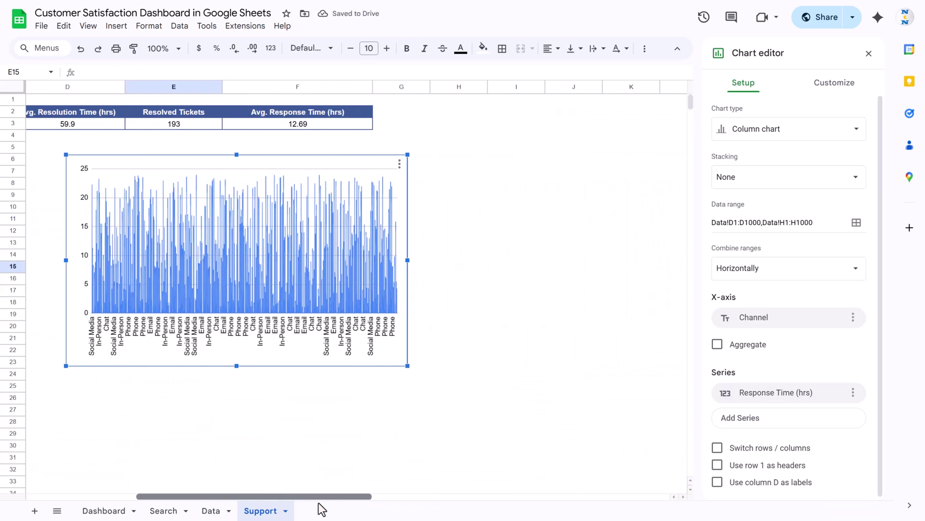
{"action": "left_click", "coordinate": [783, 134]}
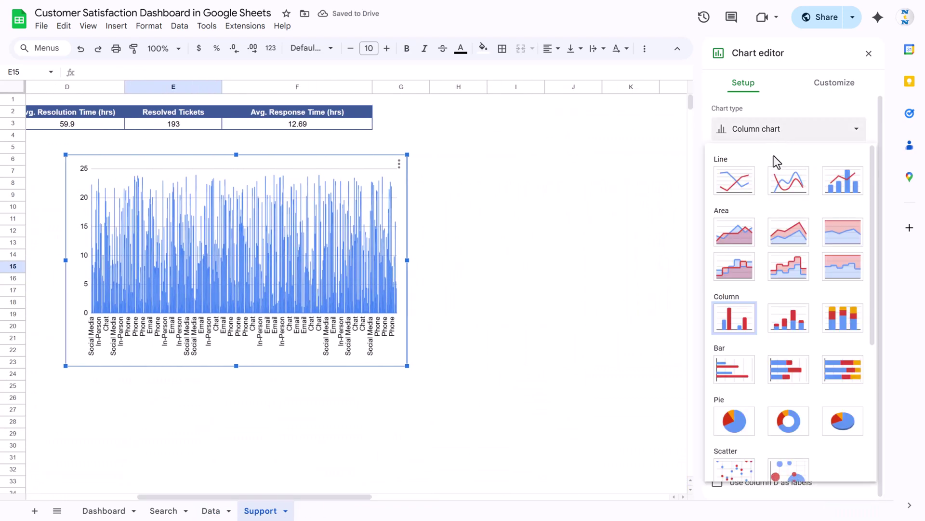
{"action": "left_click", "coordinate": [736, 382]}
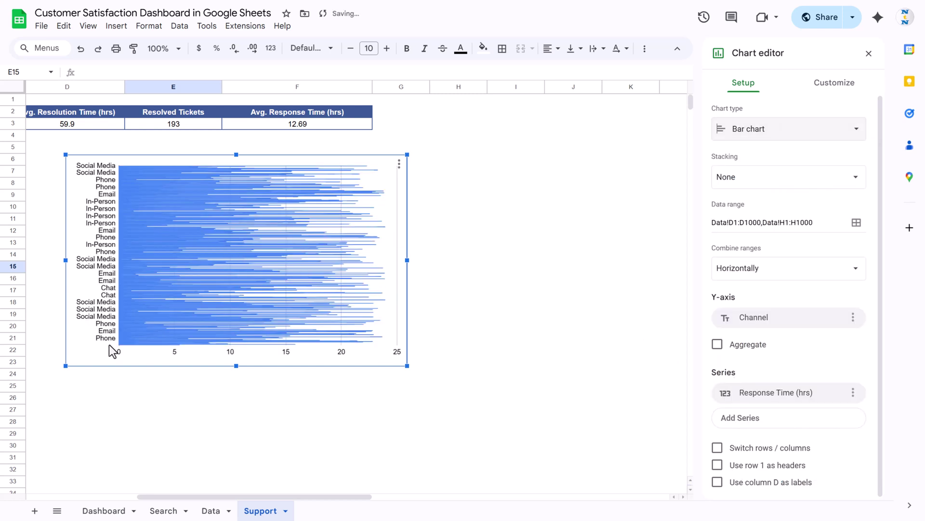
{"action": "left_click", "coordinate": [717, 344]}
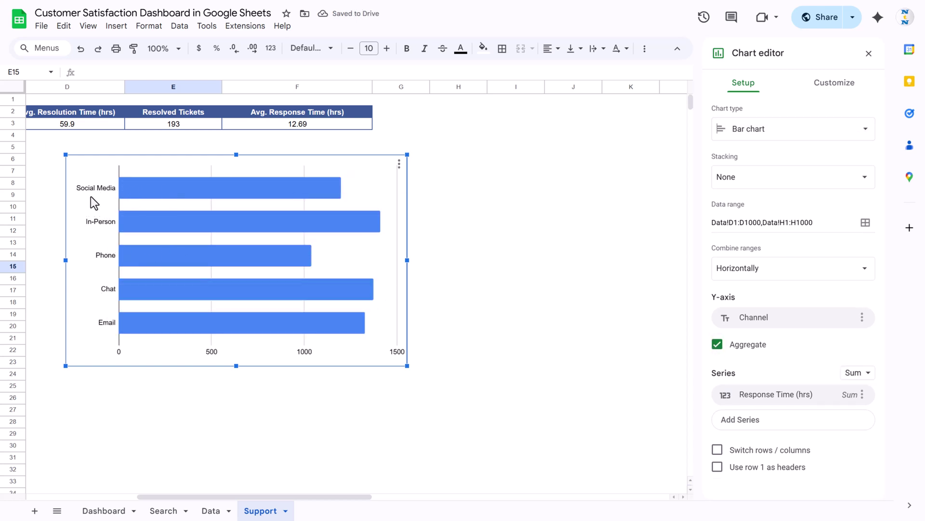
{"action": "mouse_move", "coordinate": [153, 191]}
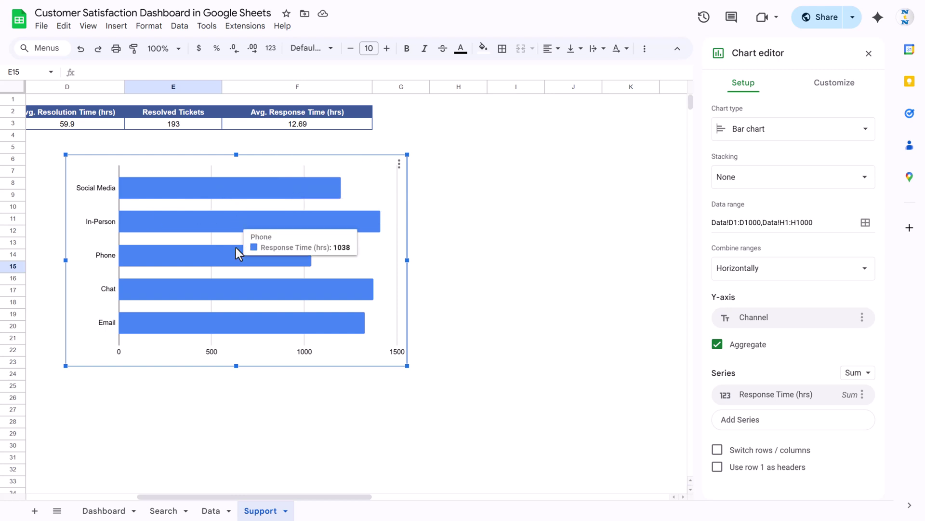
Make the bar chart 3D and show value labels on every bar
{"action": "left_click", "coordinate": [836, 95]}
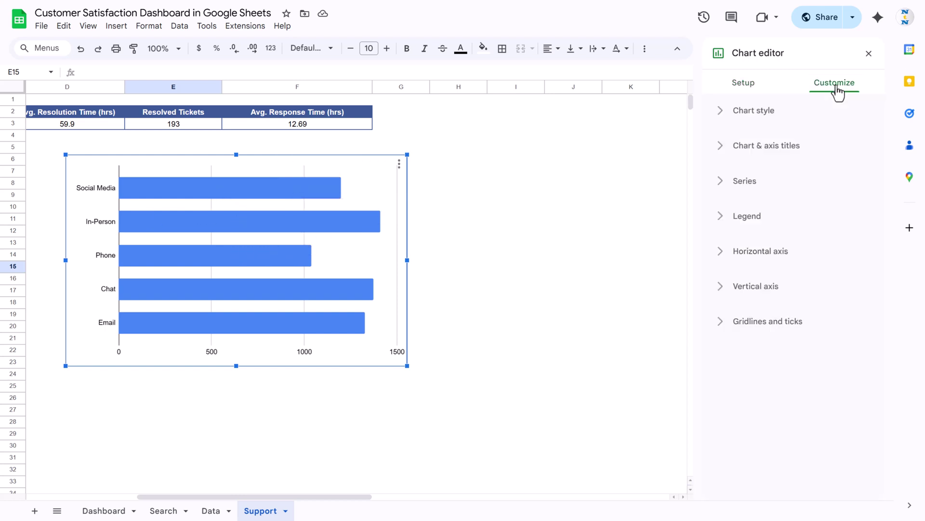
{"action": "left_click", "coordinate": [747, 114]}
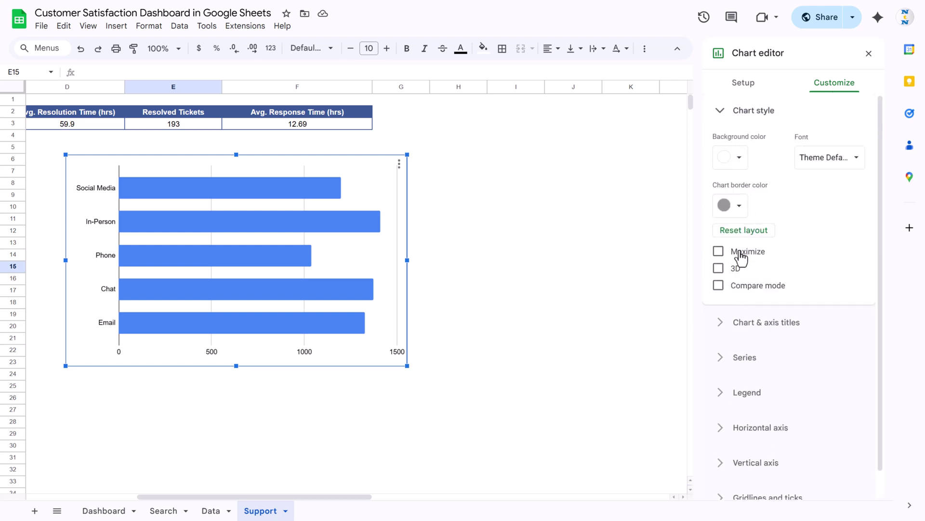
{"action": "left_click", "coordinate": [725, 271]}
{"action": "scroll", "coordinate": [766, 362], "scroll_direction": "down", "scroll_amount": 1}
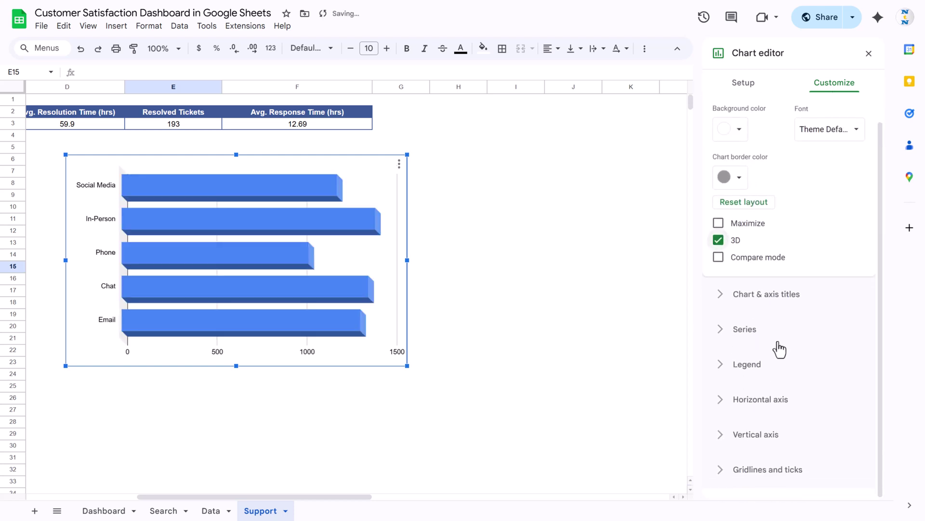
{"action": "left_click", "coordinate": [757, 334]}
{"action": "scroll", "coordinate": [774, 337], "scroll_direction": "down", "scroll_amount": 5}
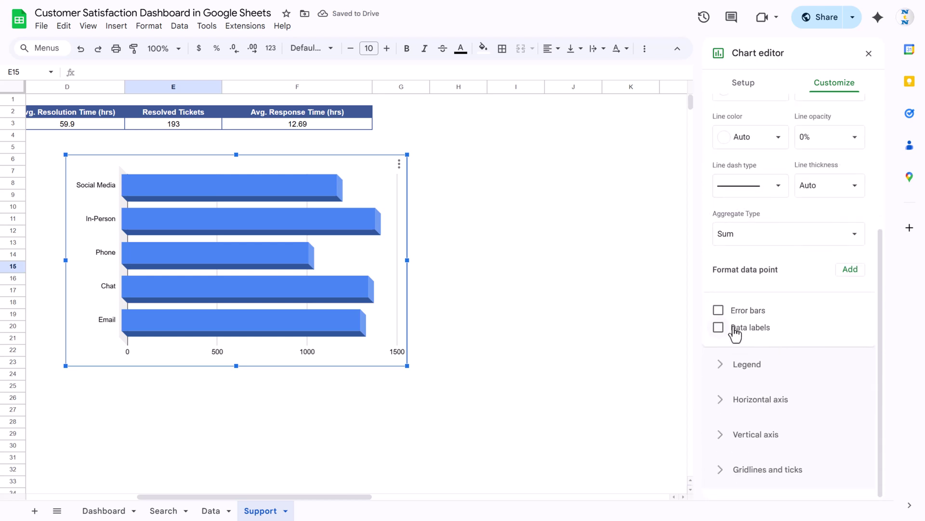
{"action": "left_click", "coordinate": [750, 332]}
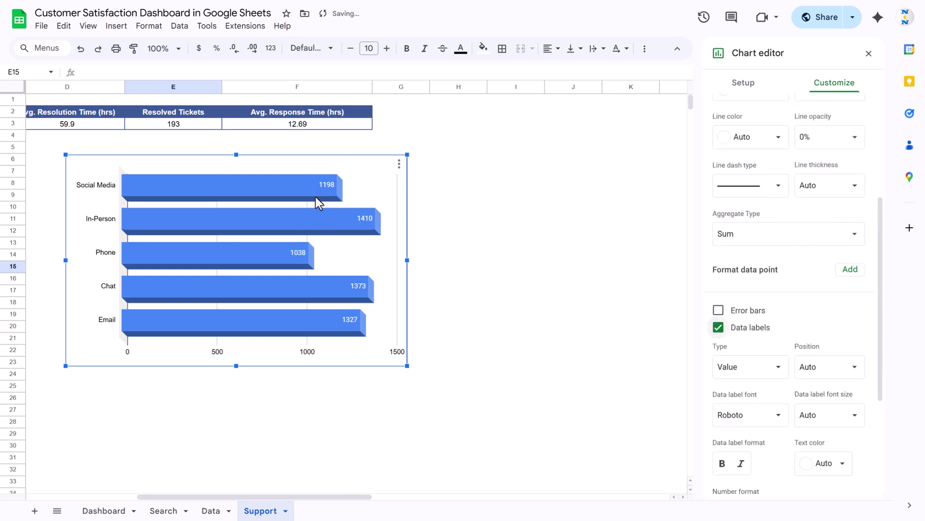
{"action": "mouse_move", "coordinate": [323, 191]}
{"action": "scroll", "coordinate": [746, 129], "scroll_direction": "up", "scroll_amount": 4}
Change the series aggregation from Sum to Average
{"action": "left_click", "coordinate": [754, 86]}
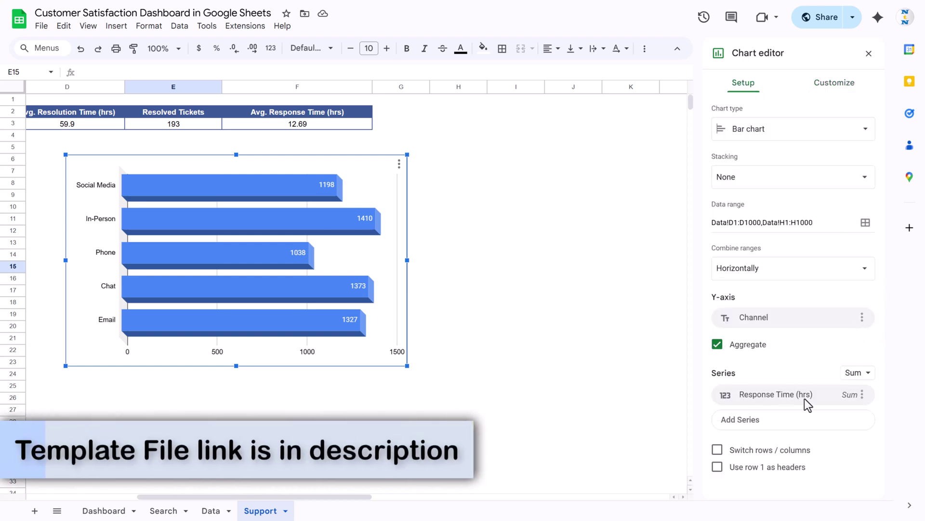
{"action": "left_click", "coordinate": [869, 375]}
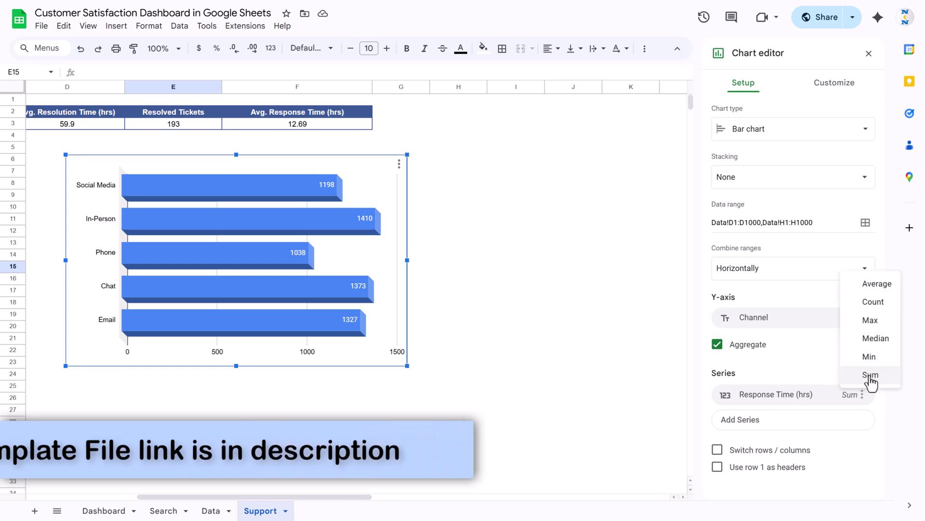
{"action": "left_click", "coordinate": [885, 289]}
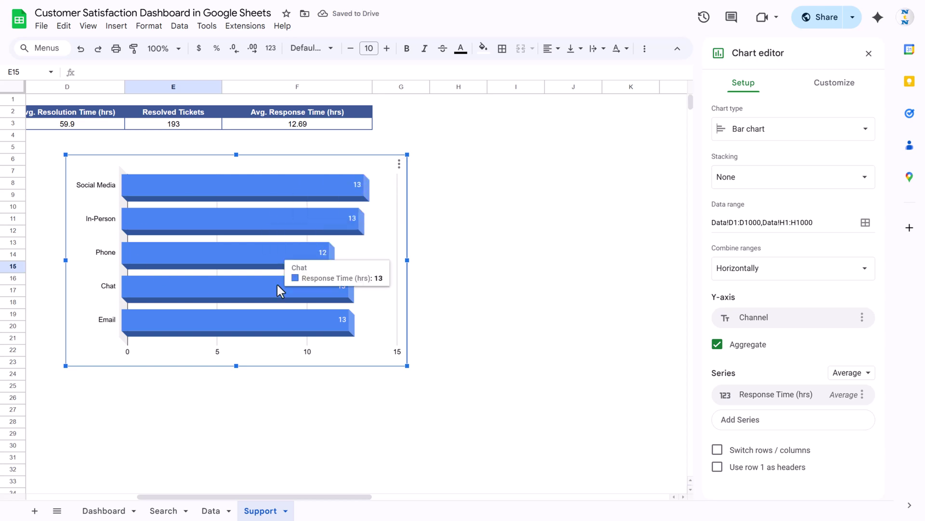
Format the data labels with the custom one-decimal format 0.0
{"action": "left_click", "coordinate": [849, 89]}
{"action": "scroll", "coordinate": [802, 304], "scroll_direction": "down", "scroll_amount": 8}
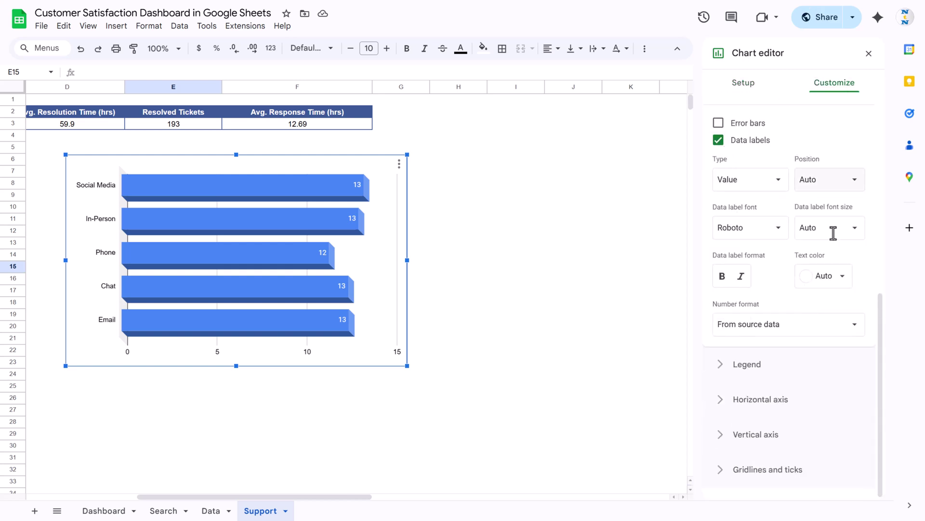
{"action": "left_click", "coordinate": [850, 330]}
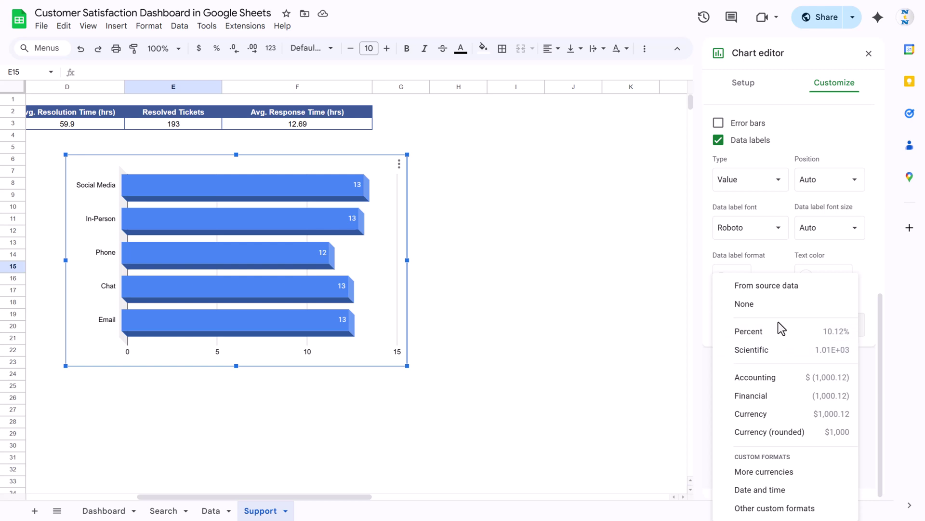
{"action": "left_click", "coordinate": [666, 486]}
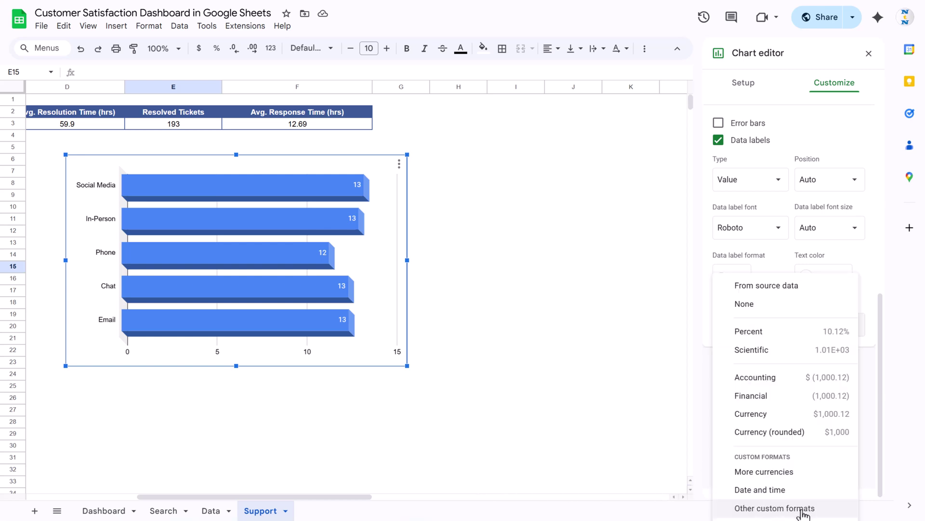
{"action": "left_click", "coordinate": [802, 515]}
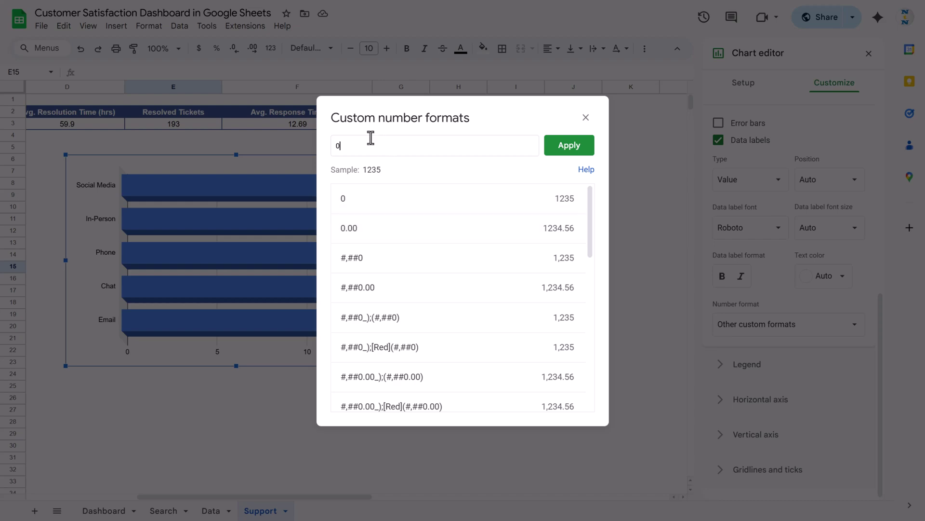
{"action": "type", "text": ".0"}
{"action": "left_click", "coordinate": [563, 144]}
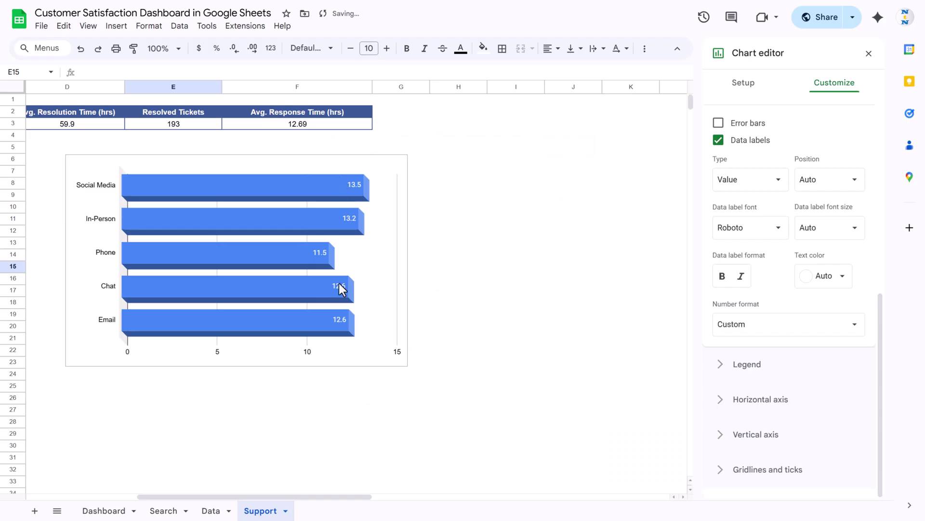
{"action": "left_click", "coordinate": [399, 166]}
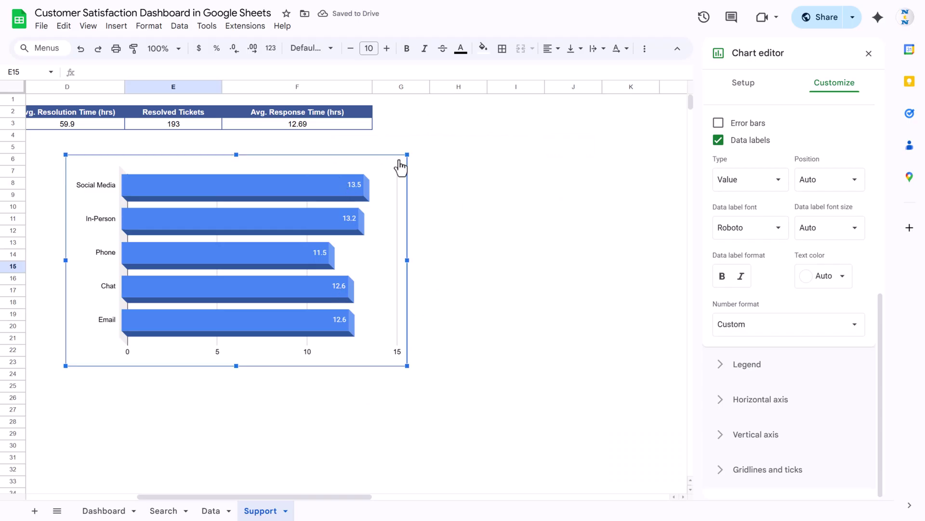
Remove the major gridlines from the response-time chart
{"action": "left_click", "coordinate": [397, 220]}
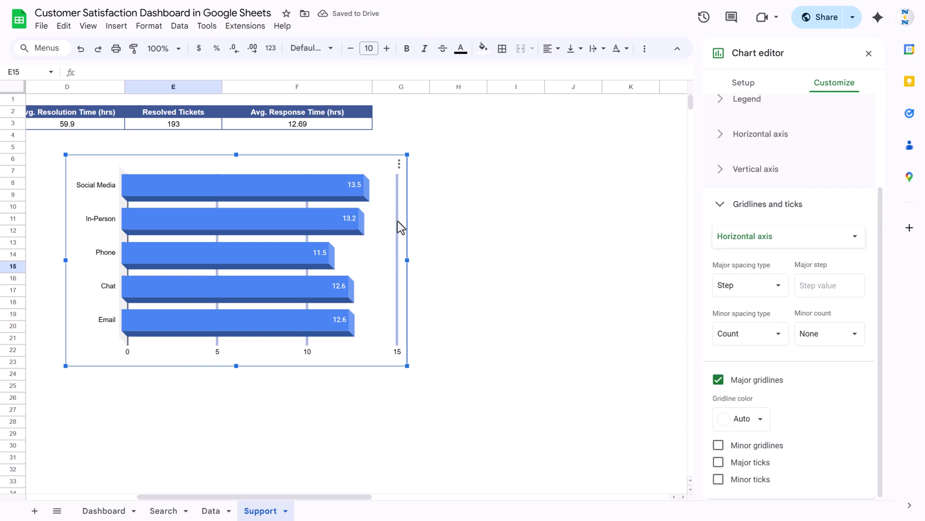
{"action": "left_click", "coordinate": [719, 381]}
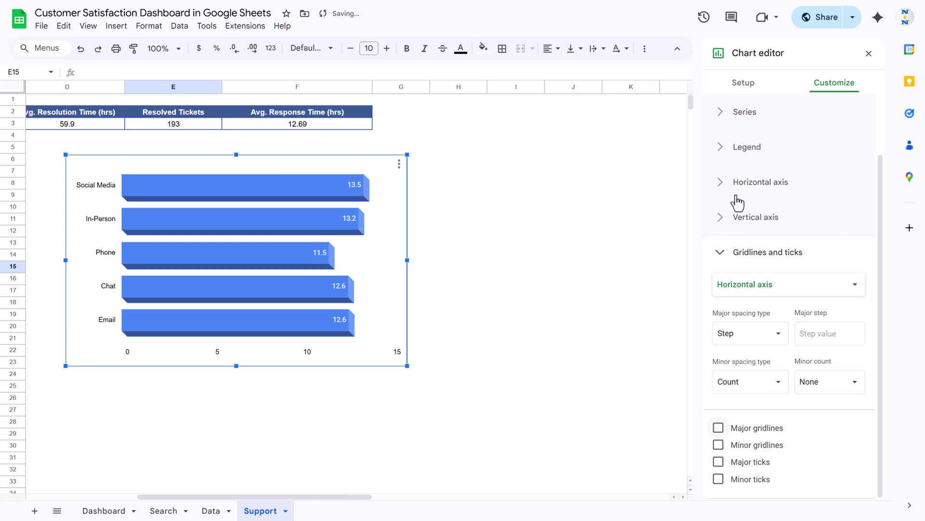
{"action": "left_click", "coordinate": [737, 260]}
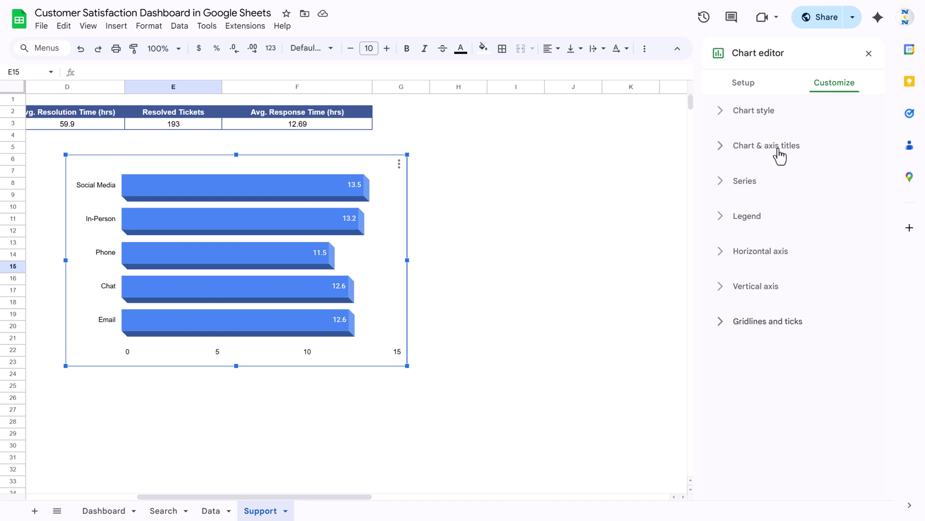
Title the chart 'Avg. Response Time by Channel', centred, black, 16 pt, then view Dashboard
{"action": "left_click", "coordinate": [780, 150]}
{"action": "left_click", "coordinate": [759, 236]}
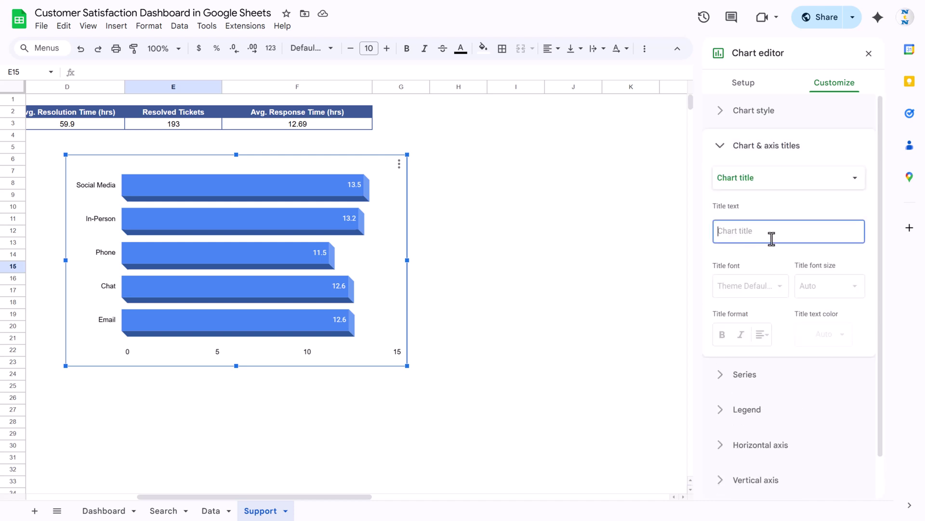
{"action": "type", "text": "Avg. Response Time by Channel"}
{"action": "left_click", "coordinate": [762, 334]}
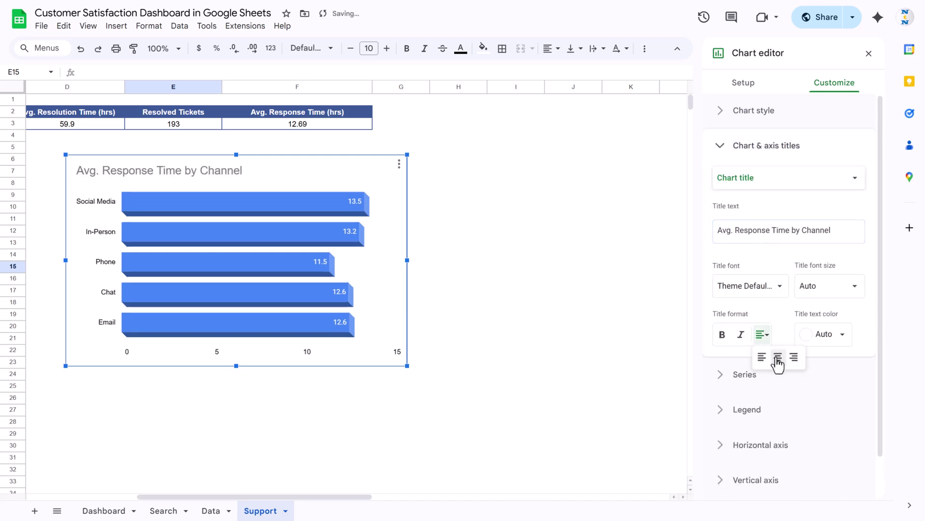
{"action": "left_click", "coordinate": [778, 358]}
{"action": "left_click", "coordinate": [830, 337]}
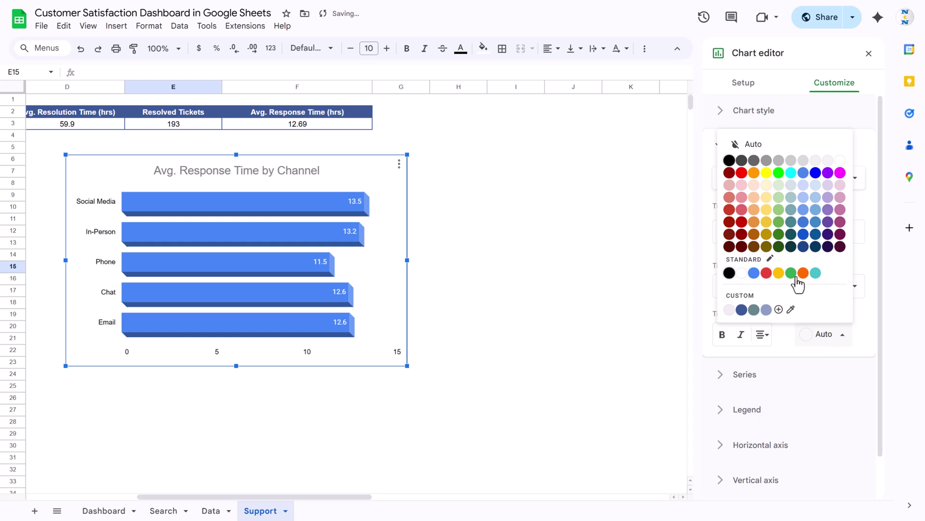
{"action": "left_click", "coordinate": [730, 160]}
{"action": "left_click", "coordinate": [841, 288]}
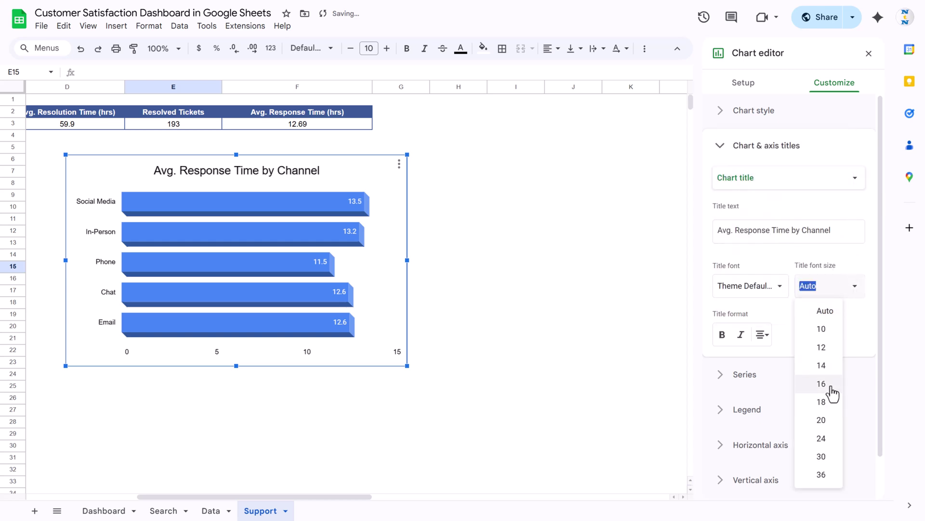
{"action": "left_click", "coordinate": [830, 386]}
{"action": "left_click", "coordinate": [518, 175]}
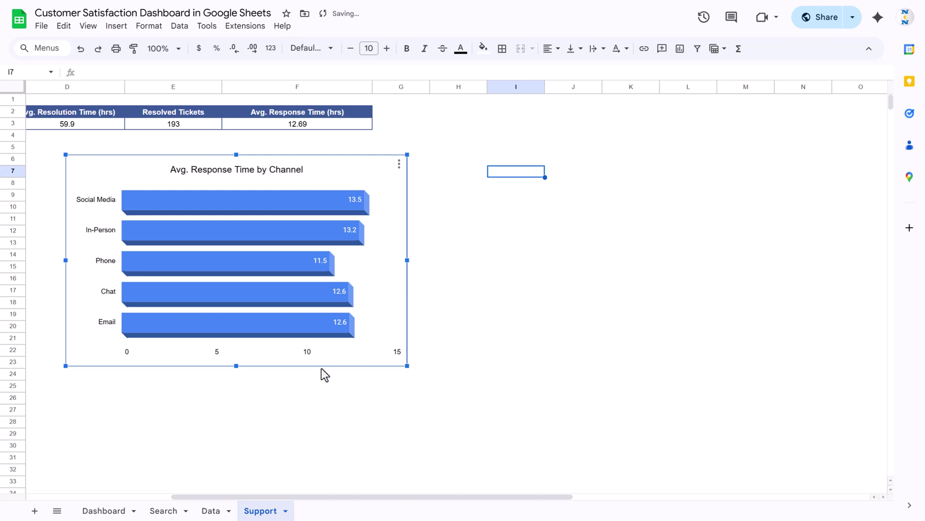
{"action": "left_click", "coordinate": [111, 512]}
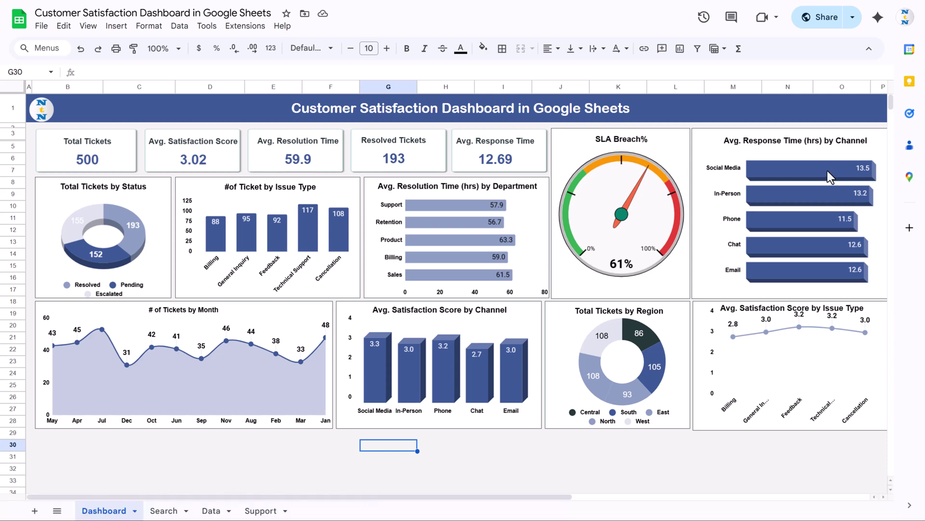
Fill the Support sheet's response-time bars pink-magenta instead of default blue
{"action": "left_click", "coordinate": [261, 510]}
{"action": "left_click", "coordinate": [360, 171]}
{"action": "double_click", "coordinate": [274, 201]}
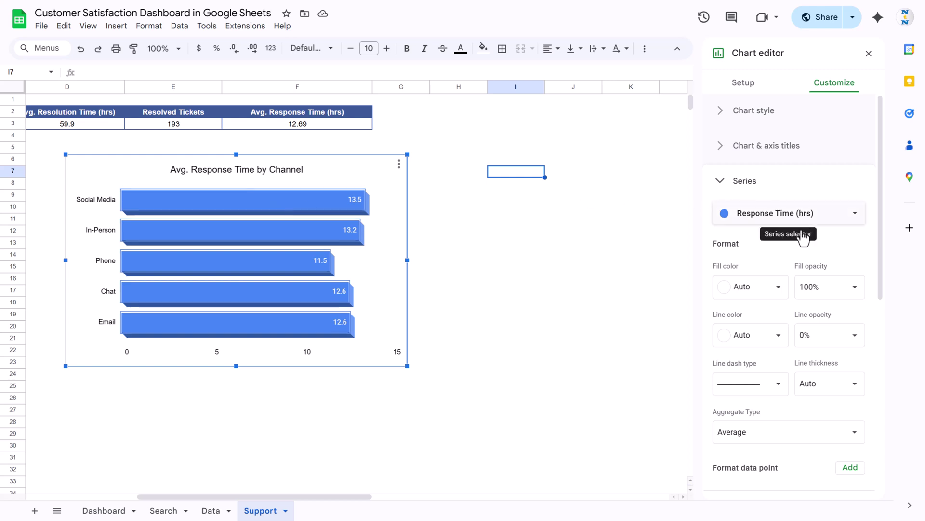
{"action": "left_click", "coordinate": [778, 291]}
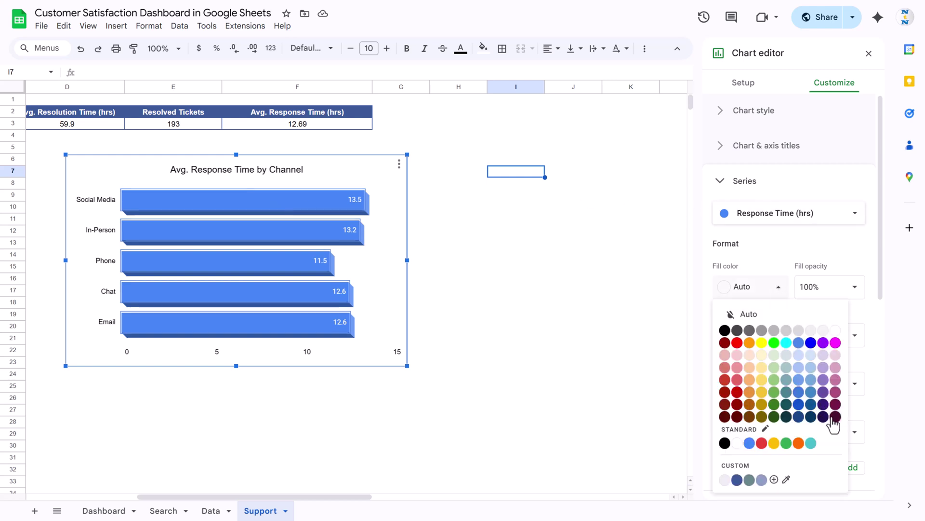
{"action": "left_click", "coordinate": [835, 380]}
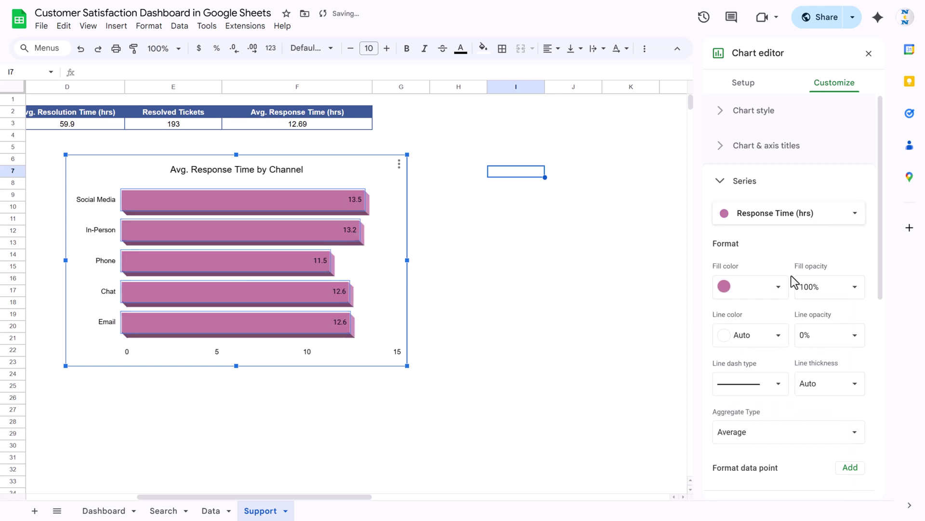
{"action": "left_click", "coordinate": [774, 292]}
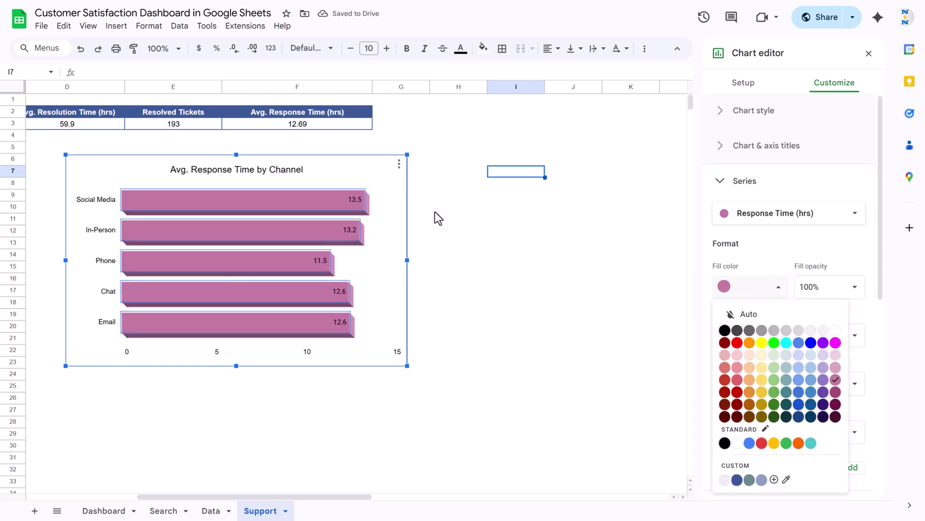
{"action": "left_click", "coordinate": [456, 164]}
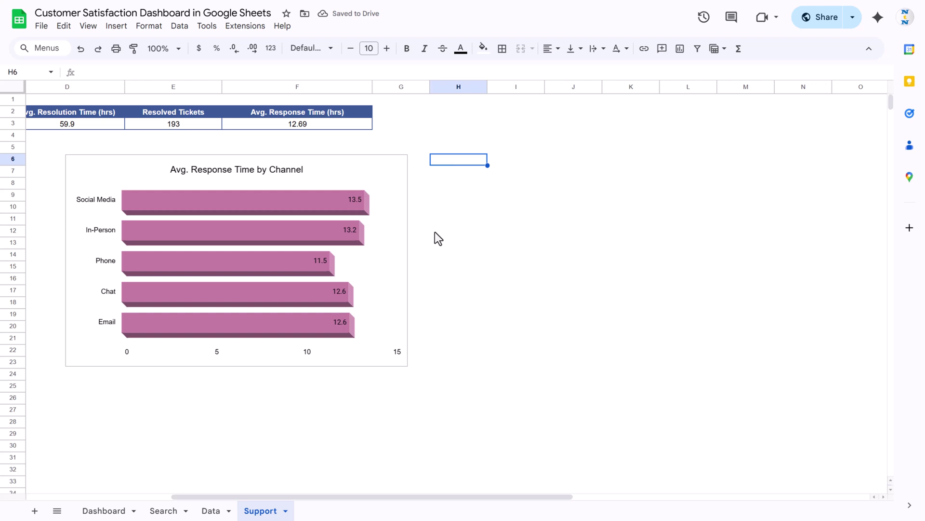